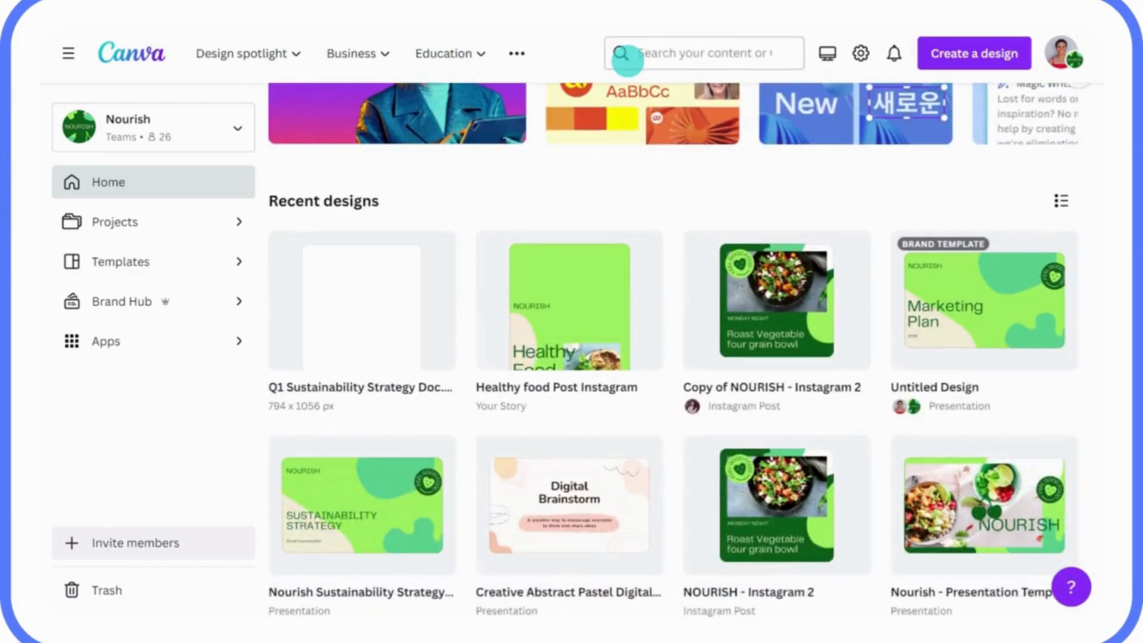
Go from the Create a design menu and its import-file option to Canva's Templates page
scroll(672, 357, up, 8)
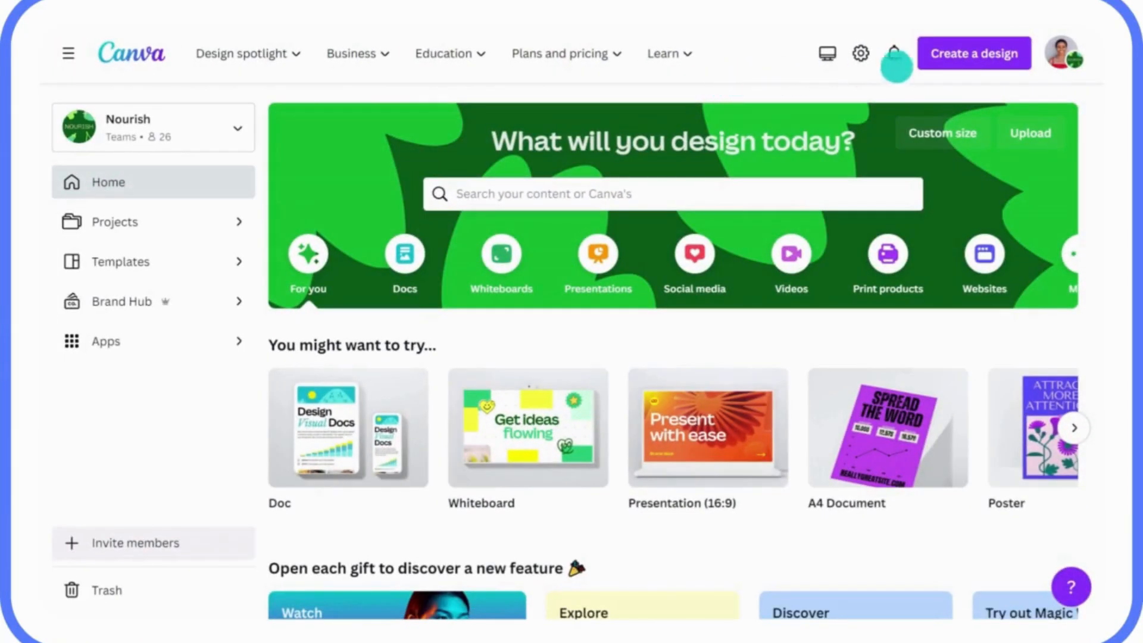
click(975, 56)
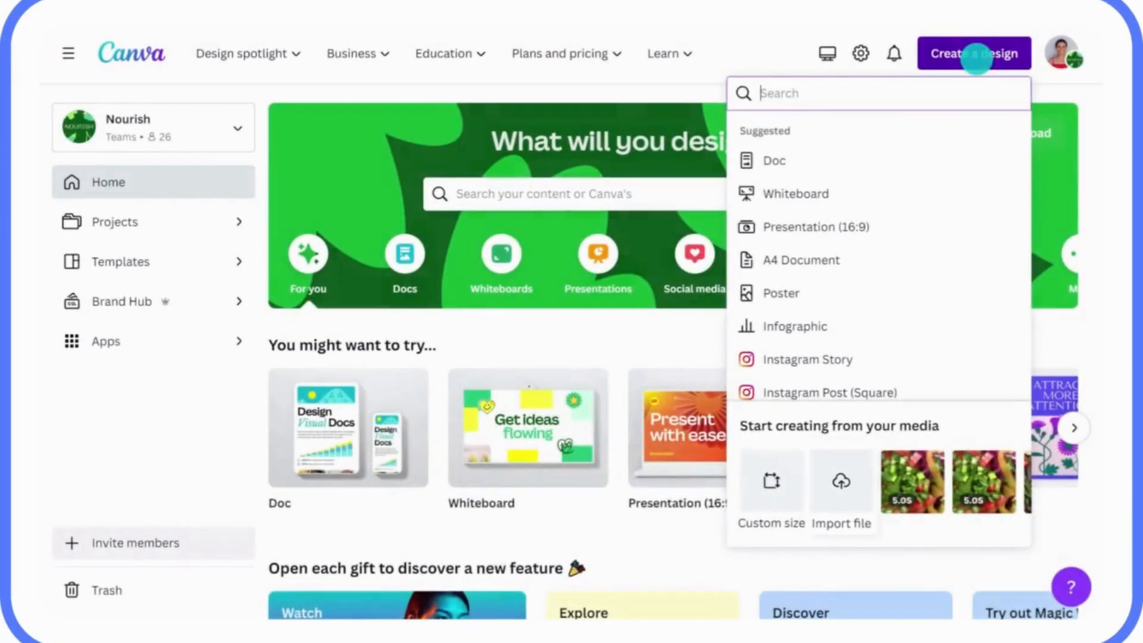
click(840, 464)
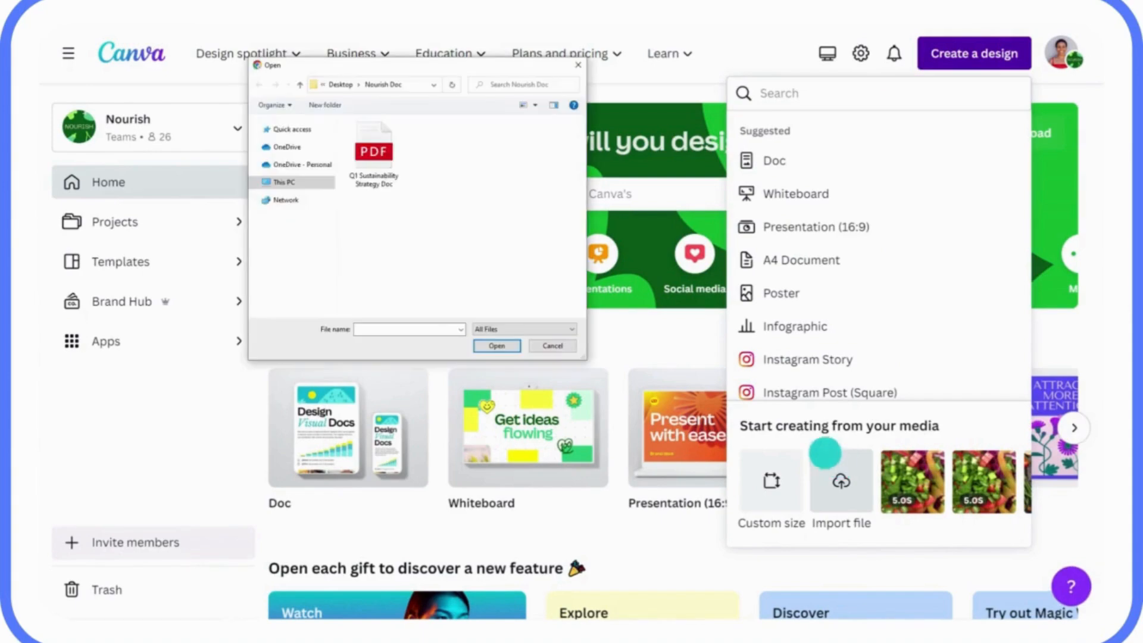
click(372, 156)
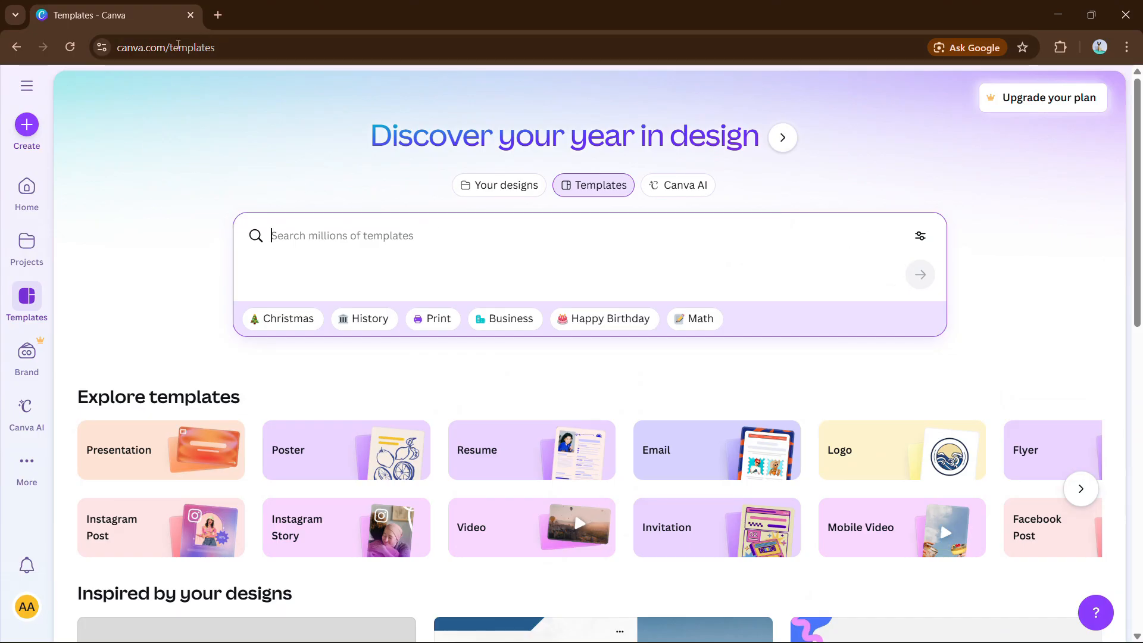
Create a new blank Instagram Post (4:5) design
click(36, 130)
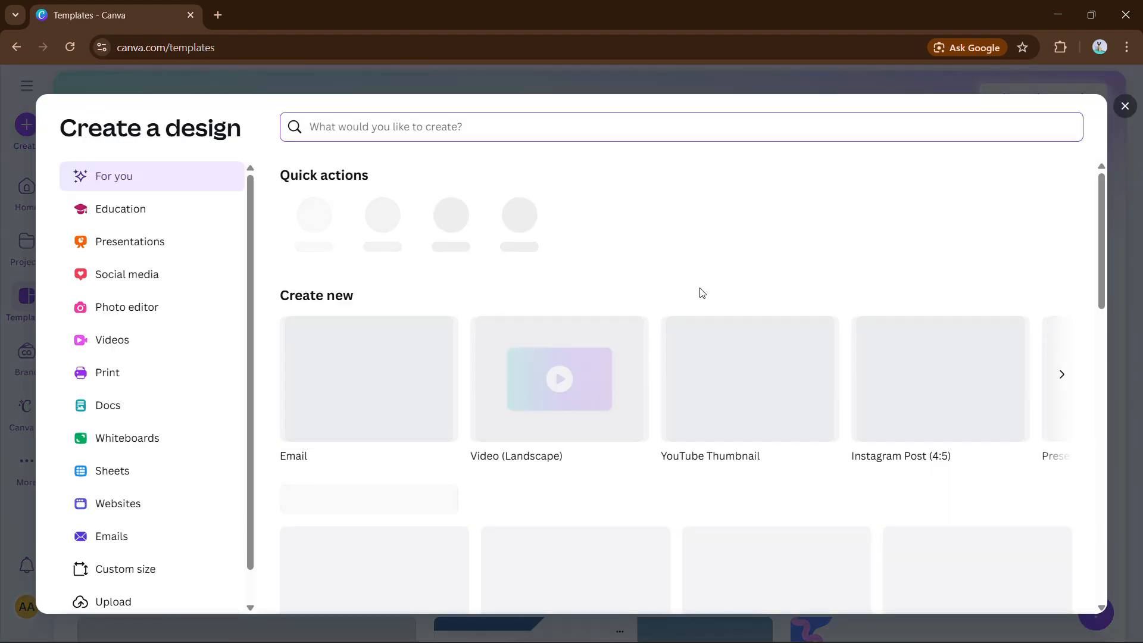
click(1013, 380)
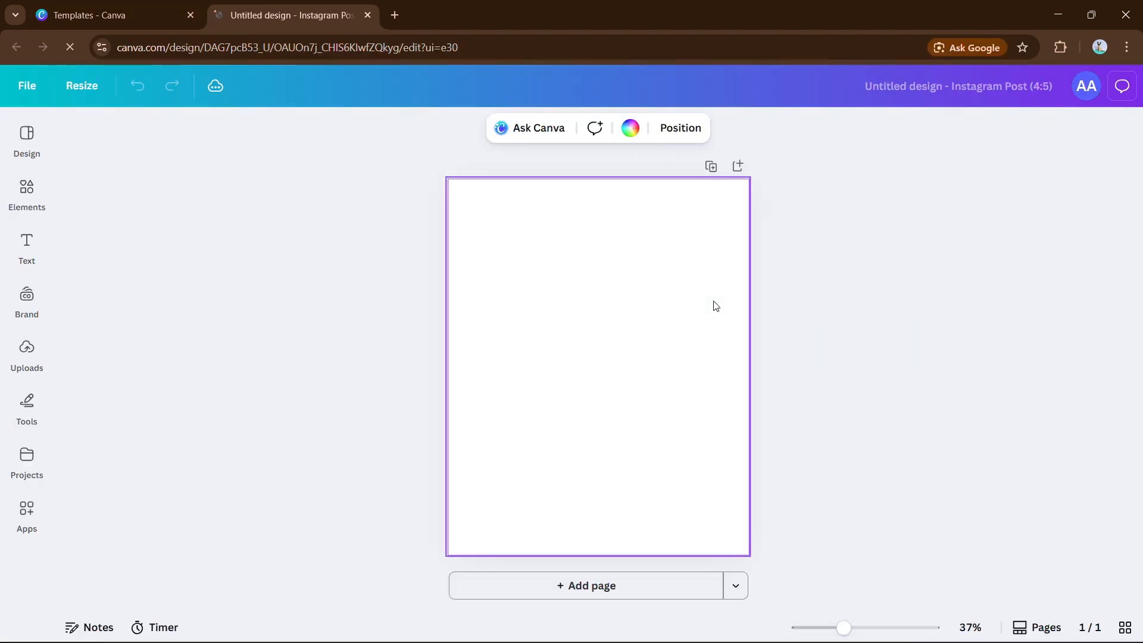
Add a bold Canva Sans Heading at size 78, delete the extra paragraph box, and centre it
click(31, 247)
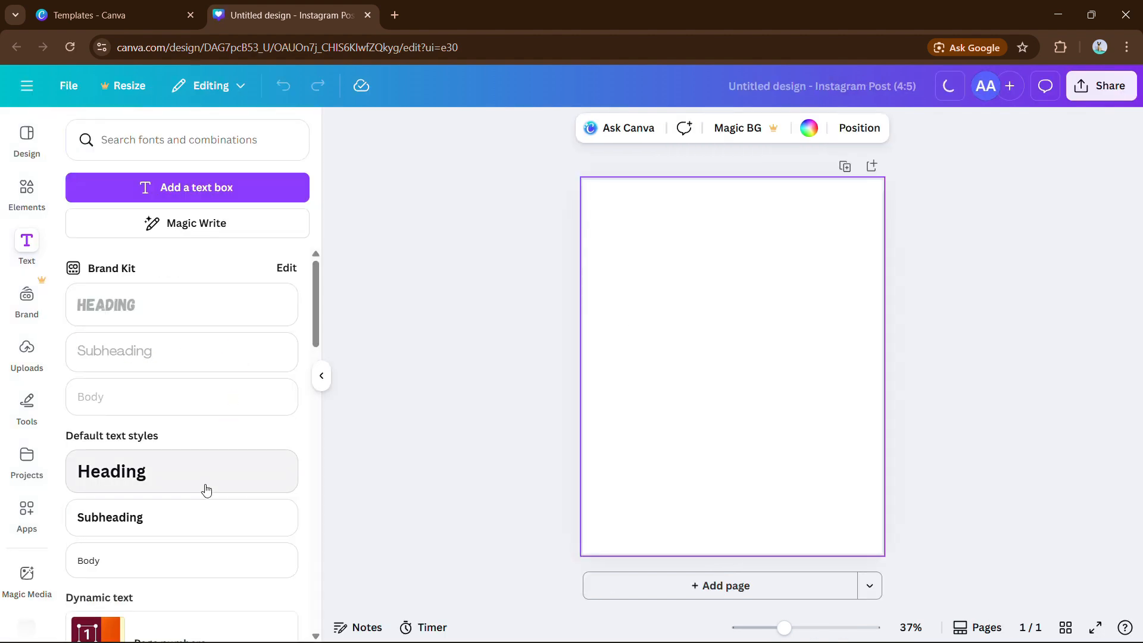
click(206, 489)
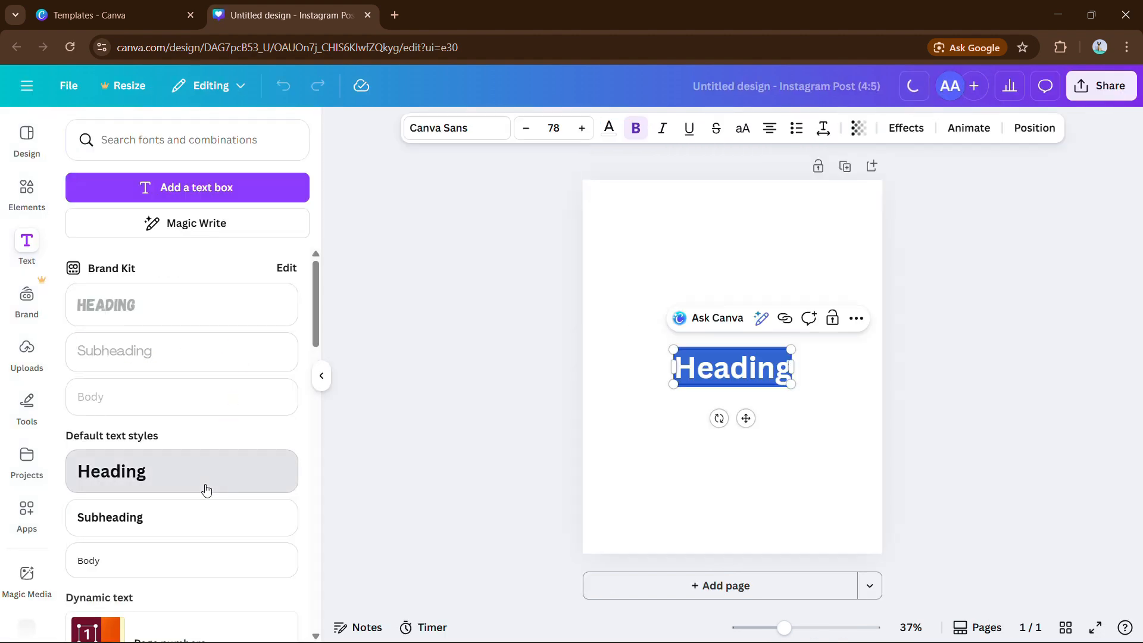
click(321, 375)
key(t)
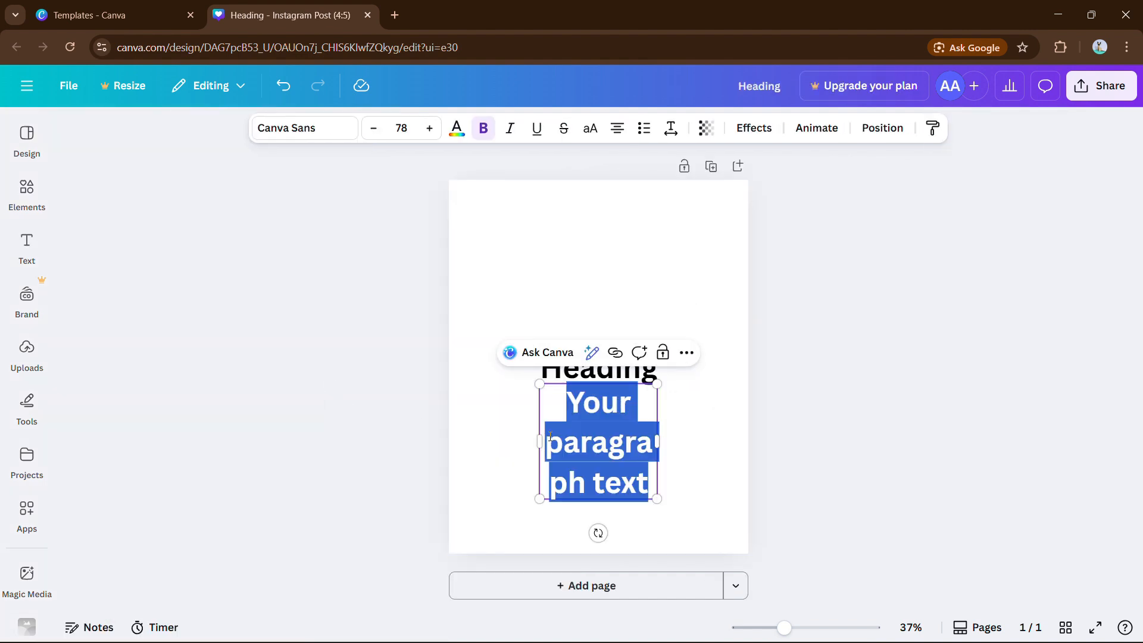
key(BackSpace)
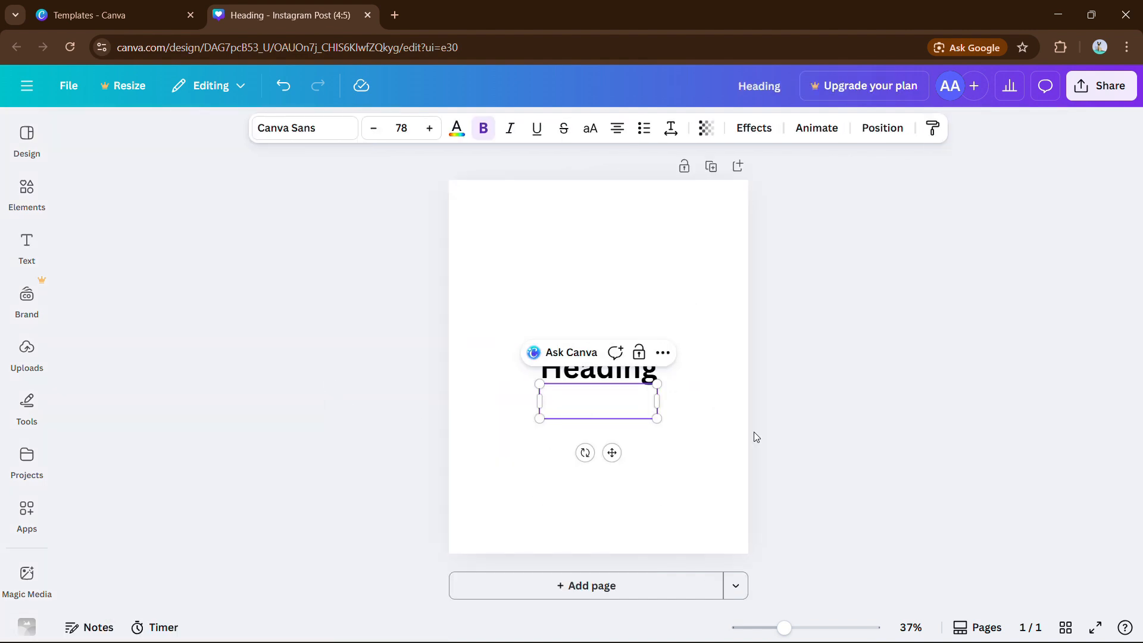
click(753, 431)
click(630, 375)
drag(631, 375, 632, 356)
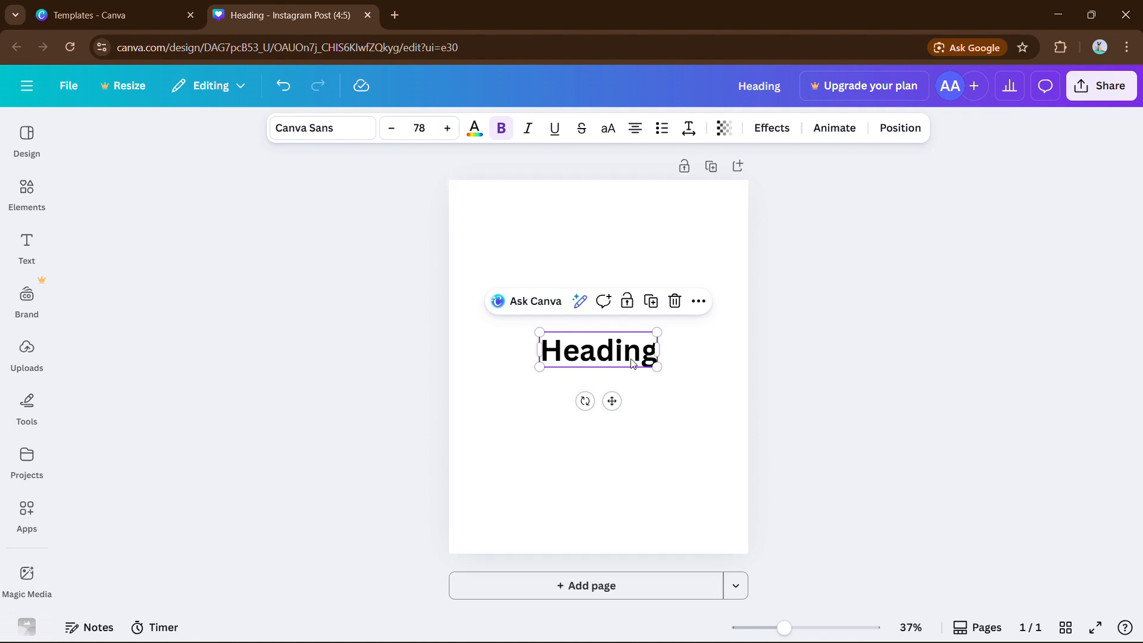
Try the Background text effect on the heading, adjusting its roundness and a pink colour
click(772, 128)
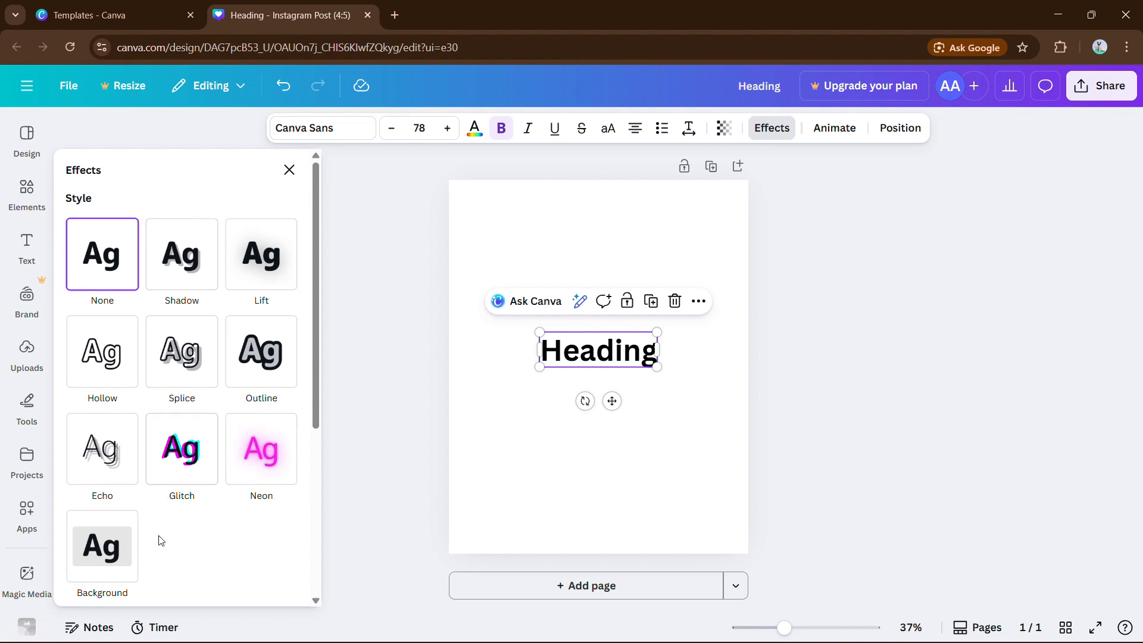
scroll(115, 557, down, 1)
scroll(115, 556, down, 1)
click(112, 527)
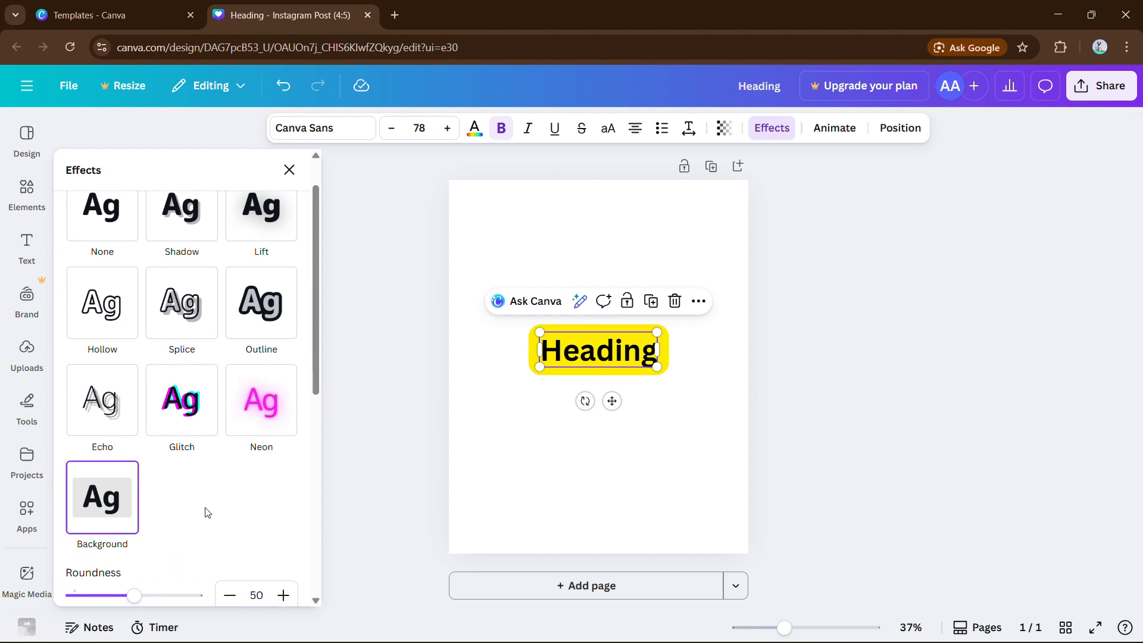
scroll(207, 512, down, 3)
scroll(207, 512, down, 2)
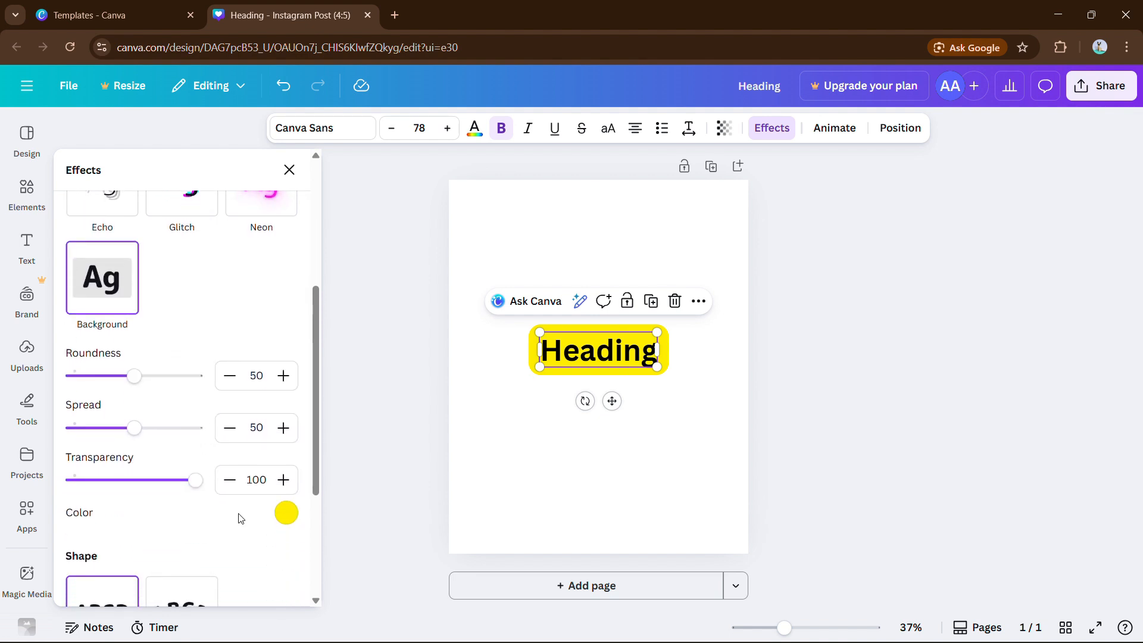
drag(129, 388, 244, 506)
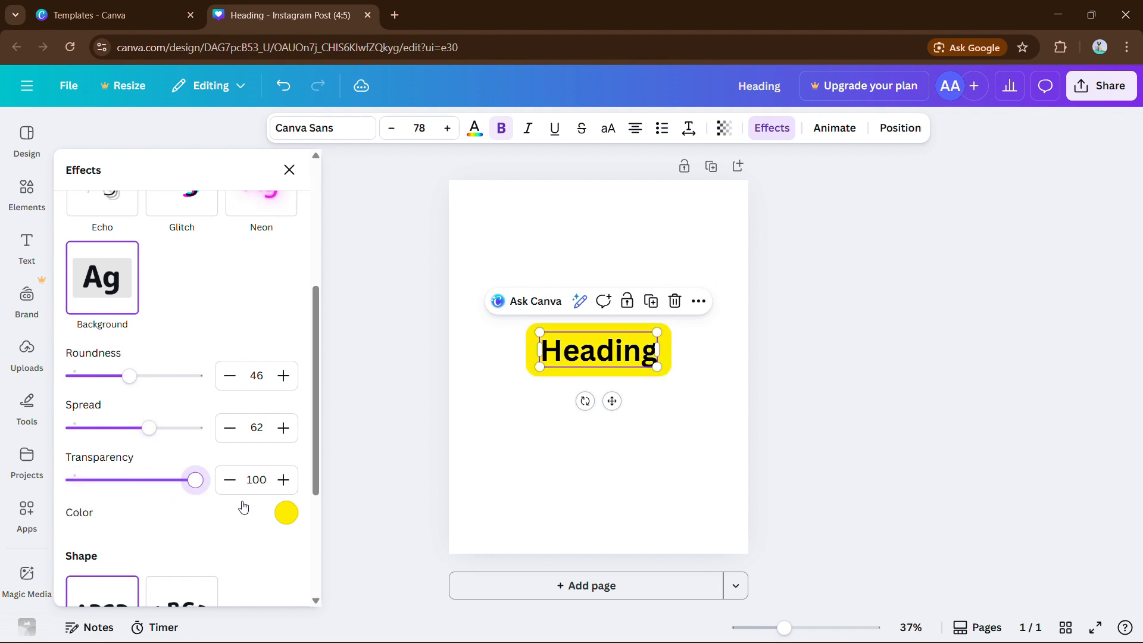
click(286, 513)
click(139, 479)
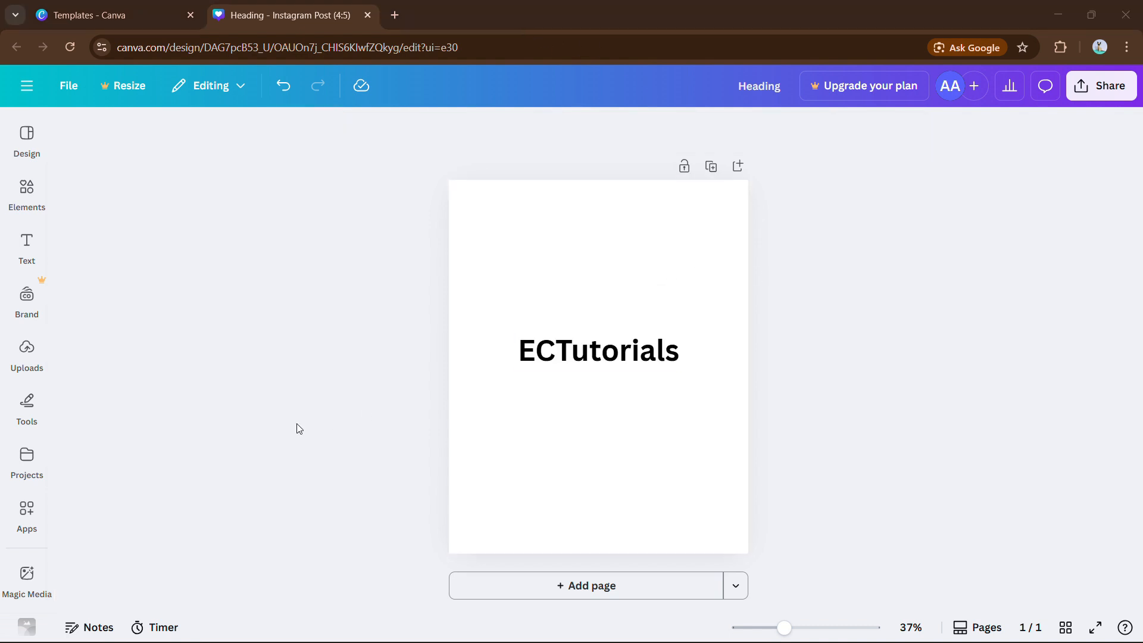
Set up the Draw tool with the red marker pen at weight 100
click(29, 409)
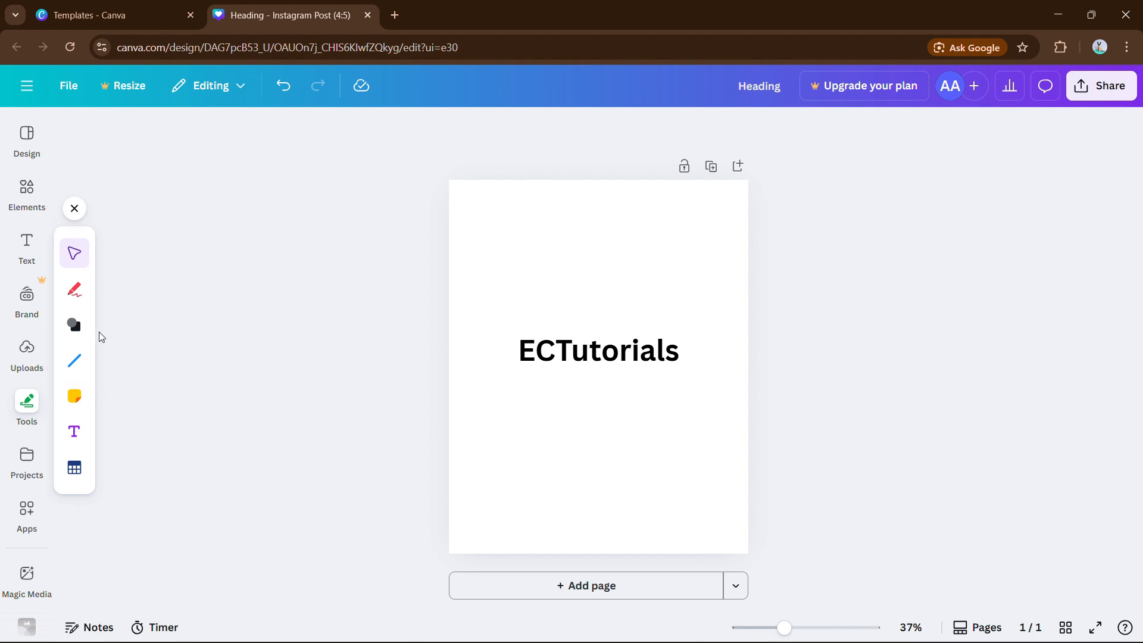
click(76, 291)
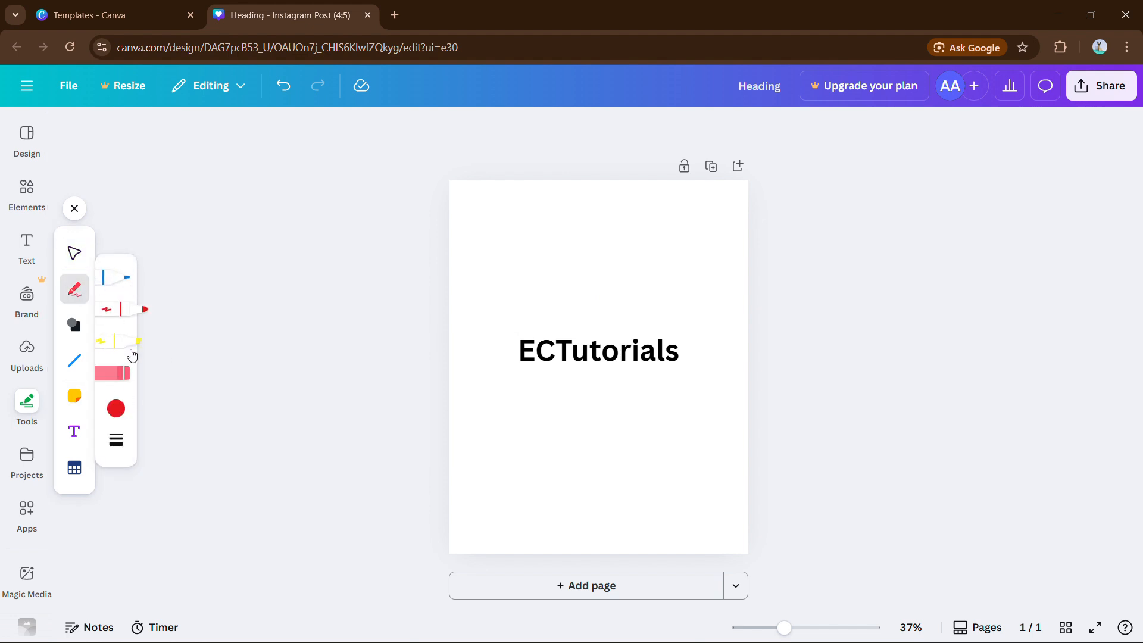
click(132, 356)
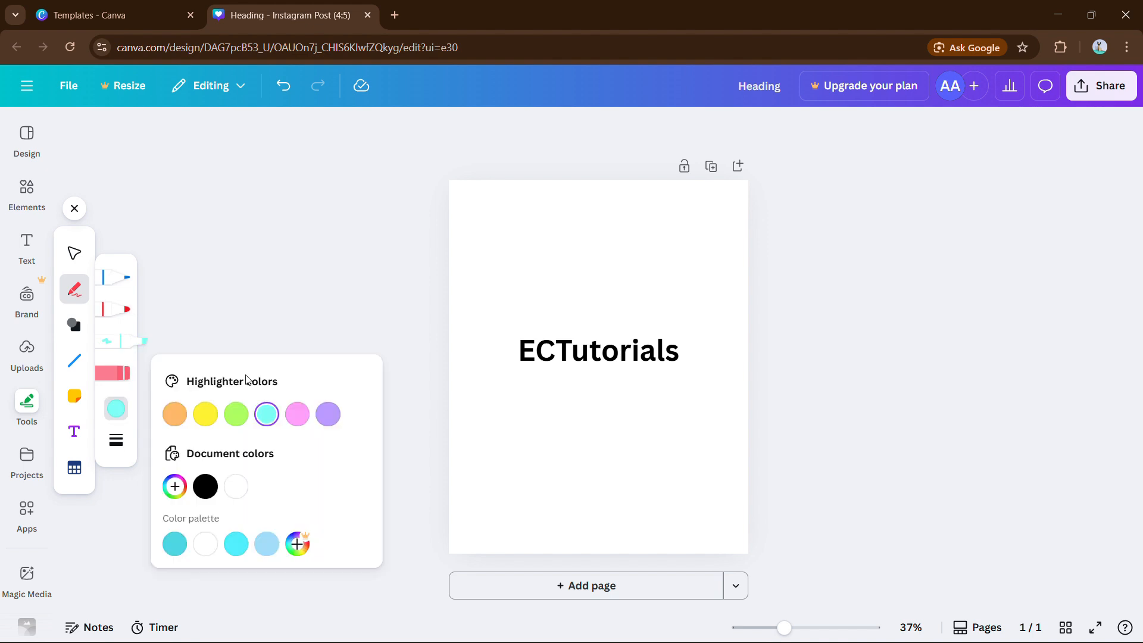
click(125, 311)
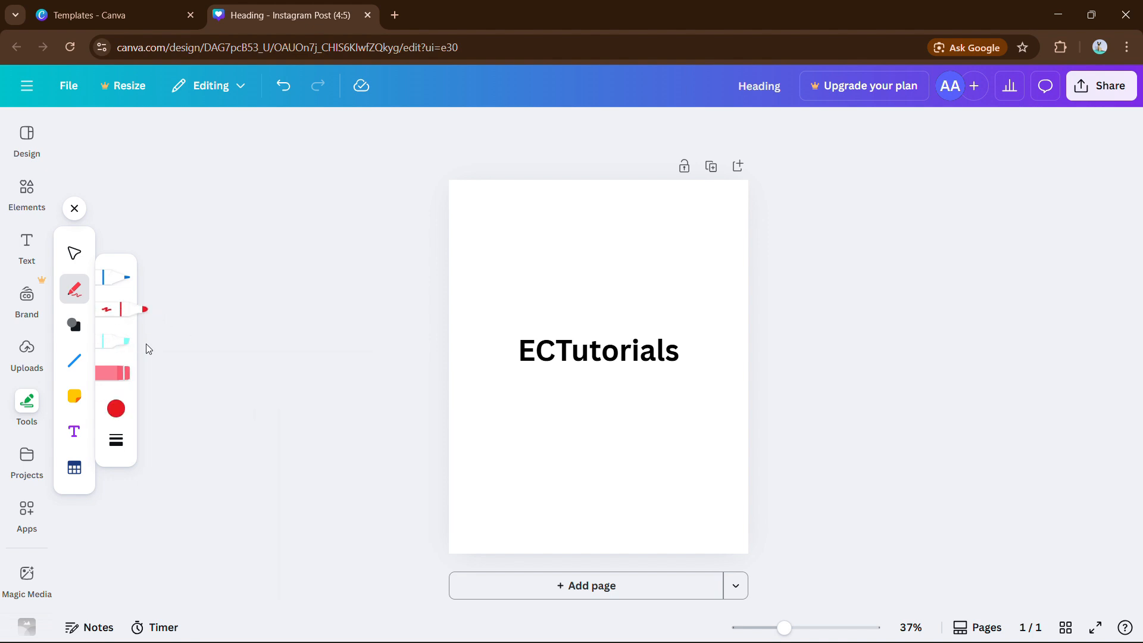
click(116, 441)
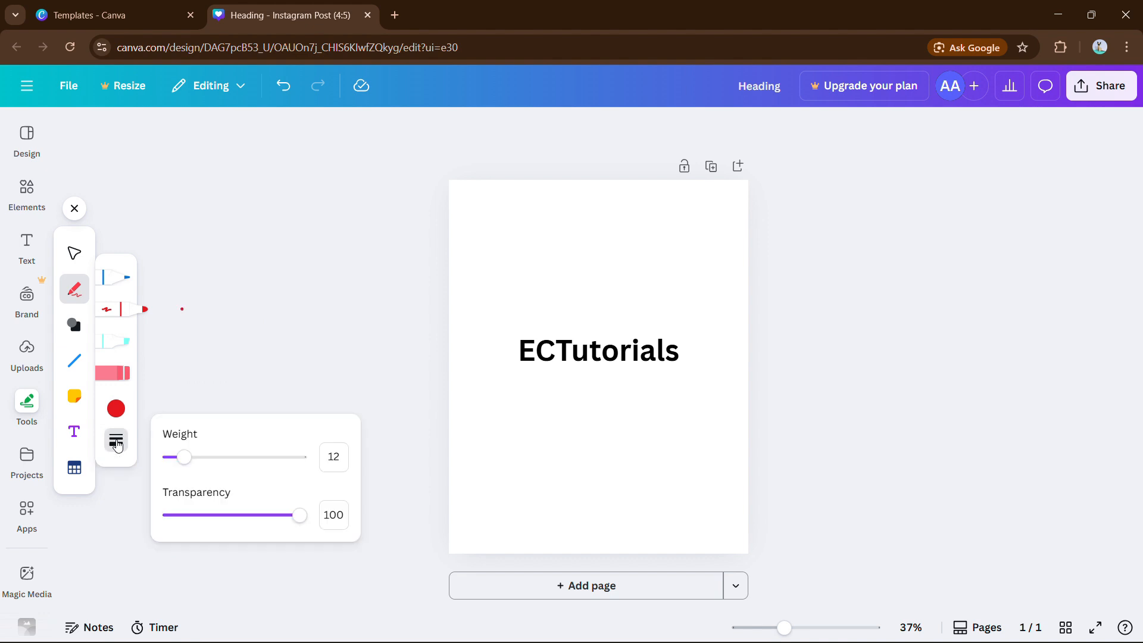
drag(216, 466, 388, 467)
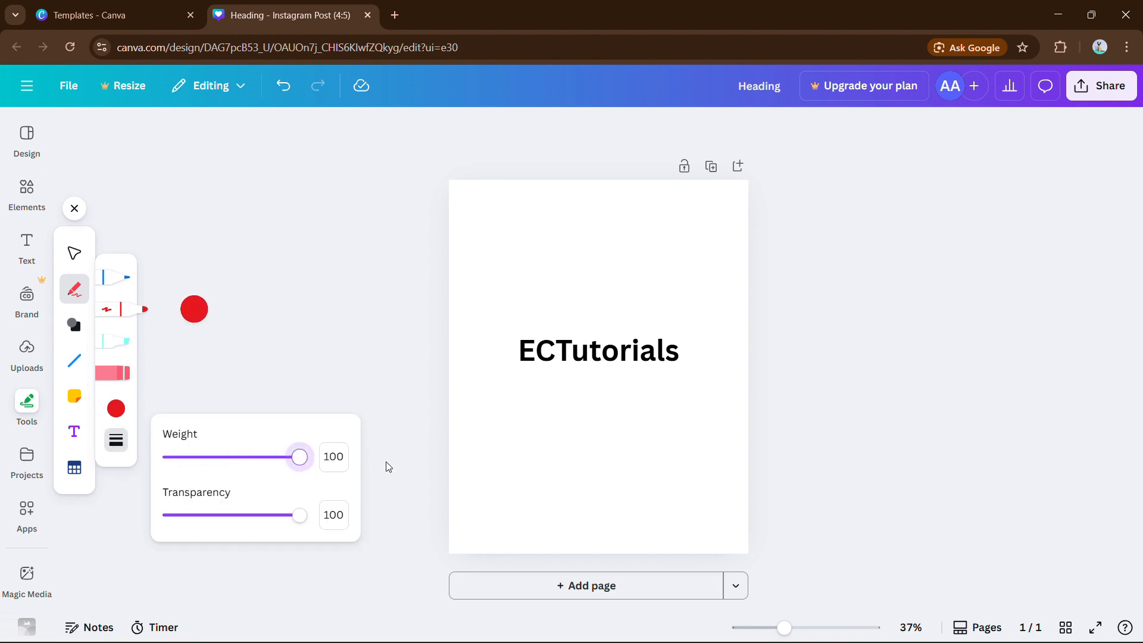
Paint two thick red strokes covering the whole ECTutorials heading
mouse_move(514, 322)
mouse_down()
mouse_move(502, 372)
mouse_move(558, 311)
mouse_move(543, 366)
mouse_move(566, 339)
mouse_move(587, 342)
mouse_move(592, 360)
mouse_move(625, 324)
mouse_up()
mouse_move(622, 364)
mouse_down()
mouse_move(654, 330)
mouse_move(648, 373)
mouse_move(689, 327)
mouse_move(694, 363)
mouse_up()
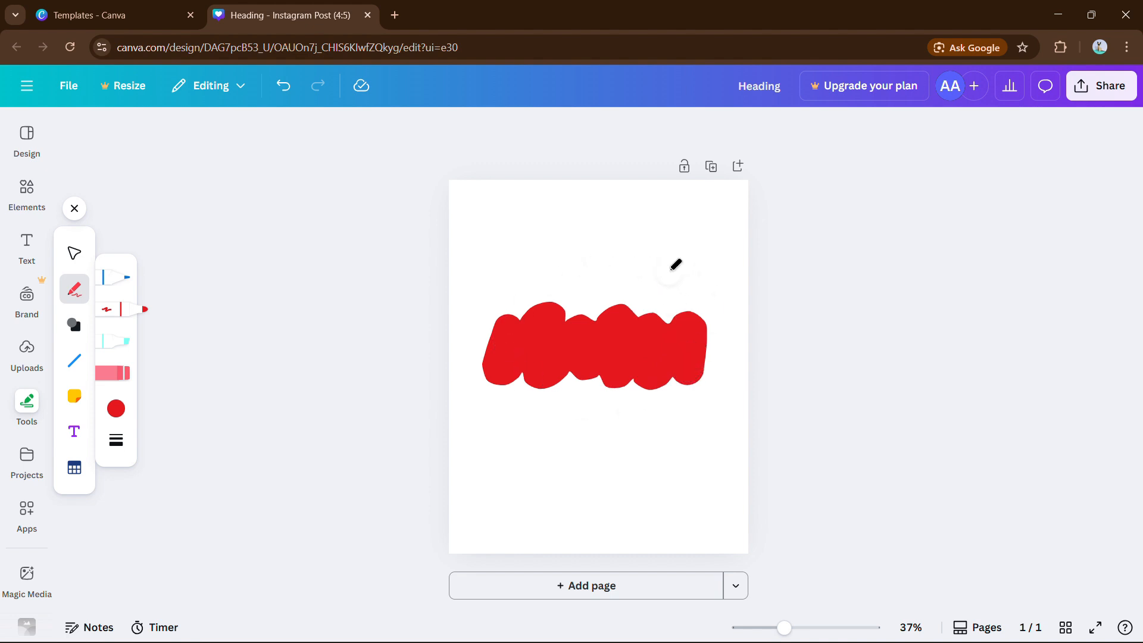
click(80, 208)
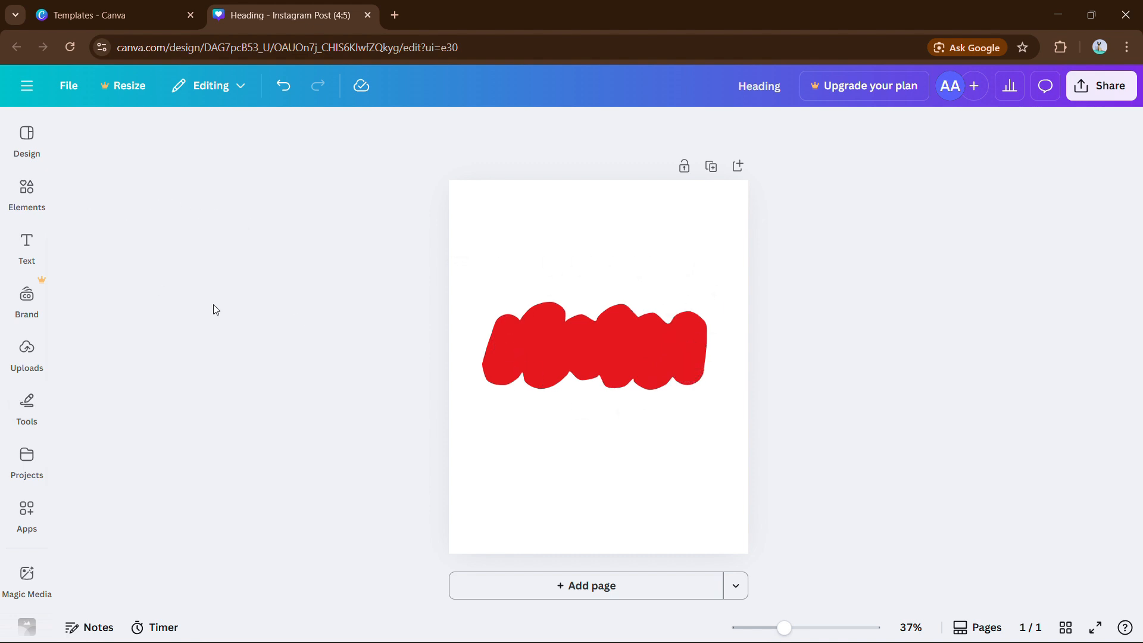
Send the red stroke backward behind the text and nudge ECTutorials slightly up
click(581, 322)
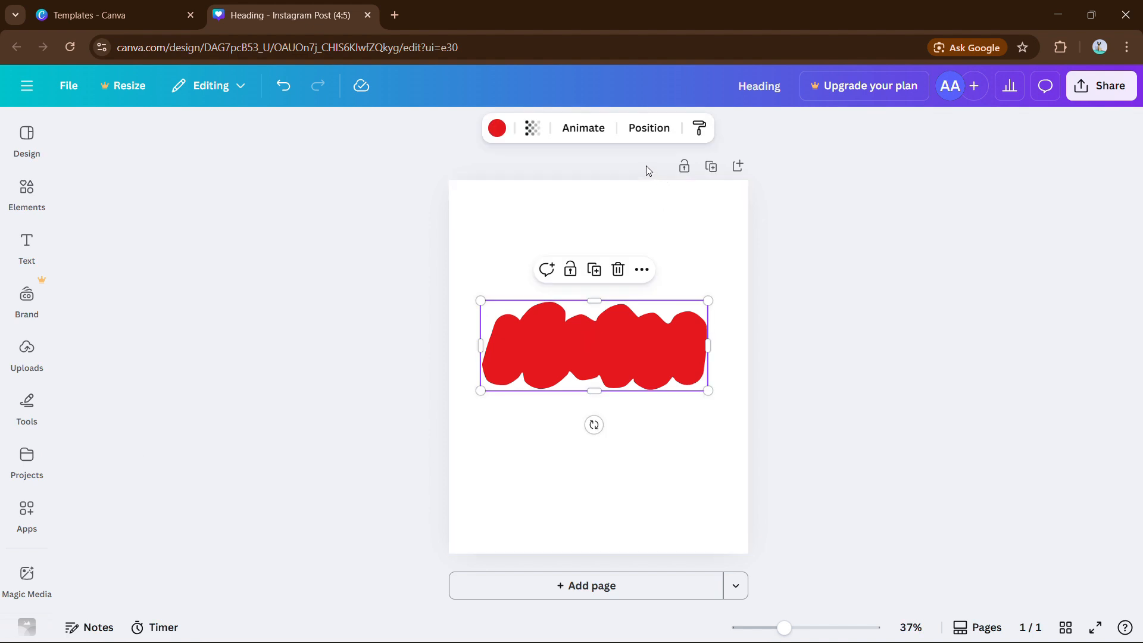
click(647, 129)
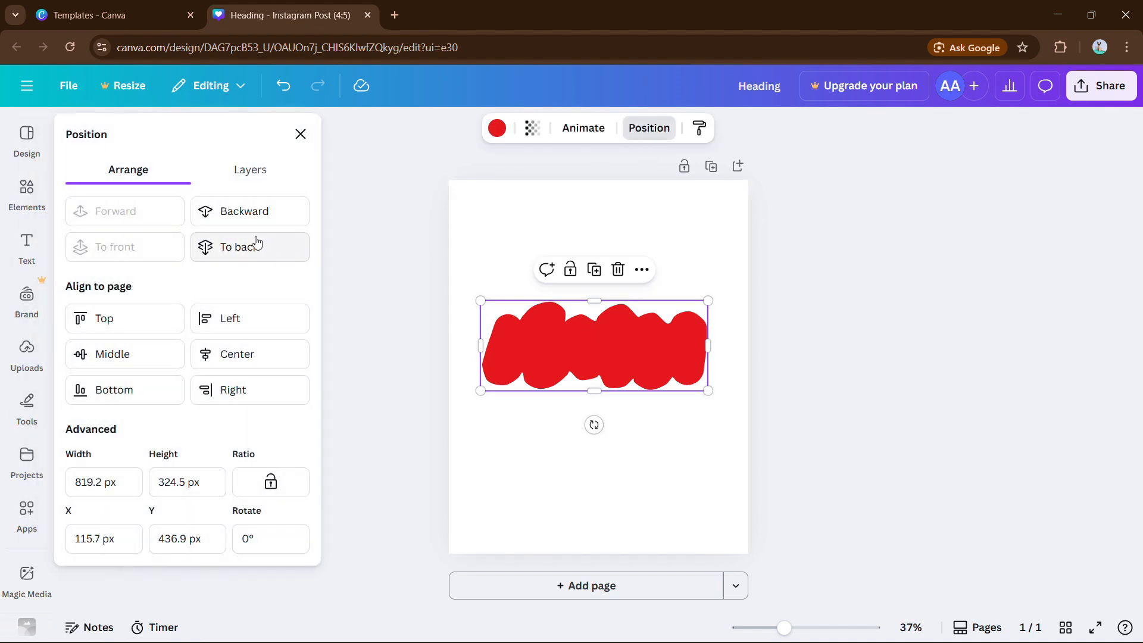
click(241, 220)
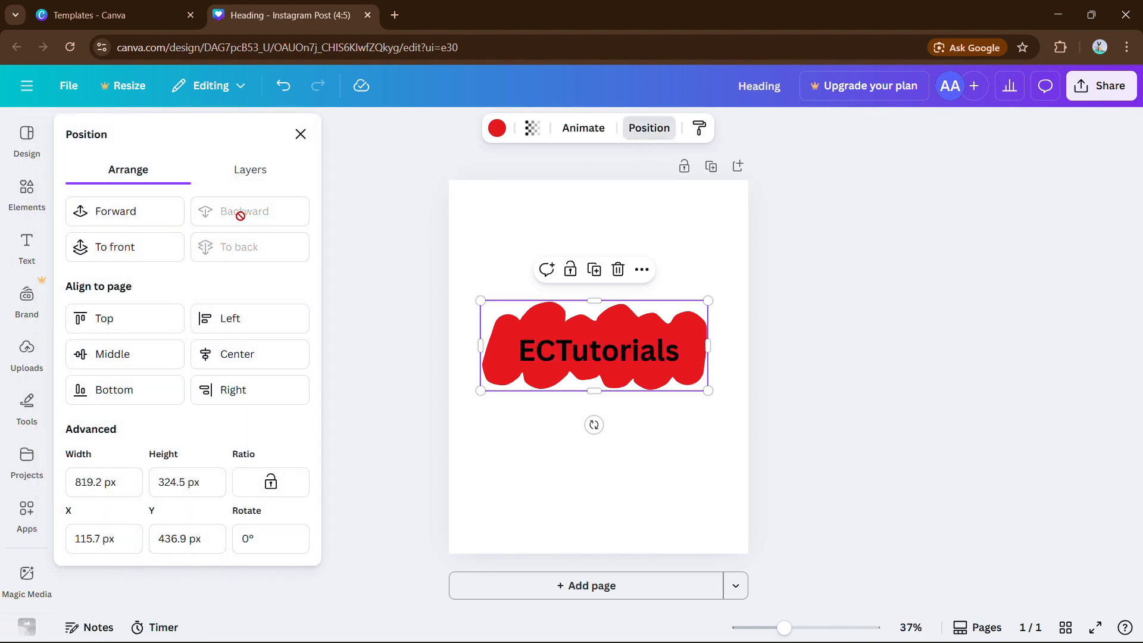
click(803, 385)
click(802, 384)
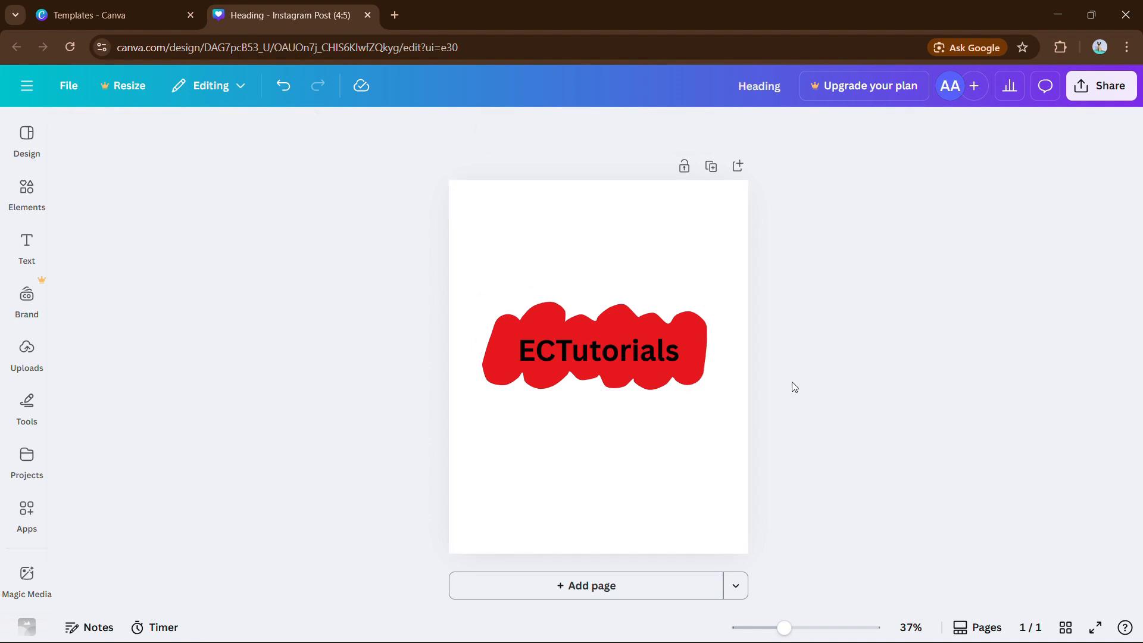
click(642, 339)
drag(643, 338, 645, 333)
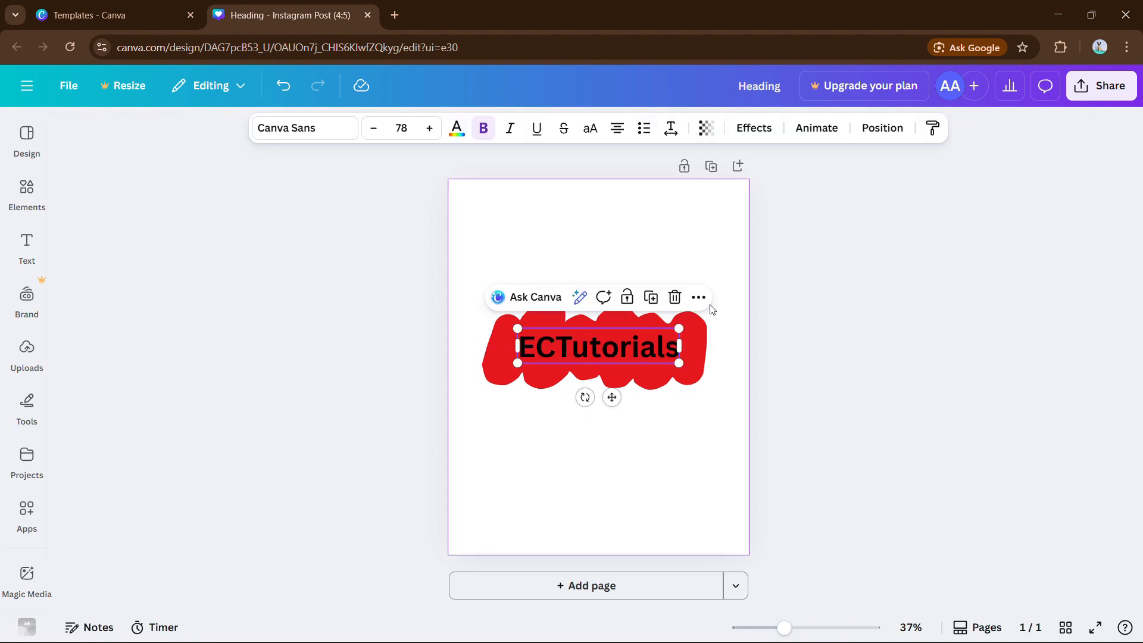
Change the heading font to League Spartan after trying Anton, nudging the text down slightly
click(326, 128)
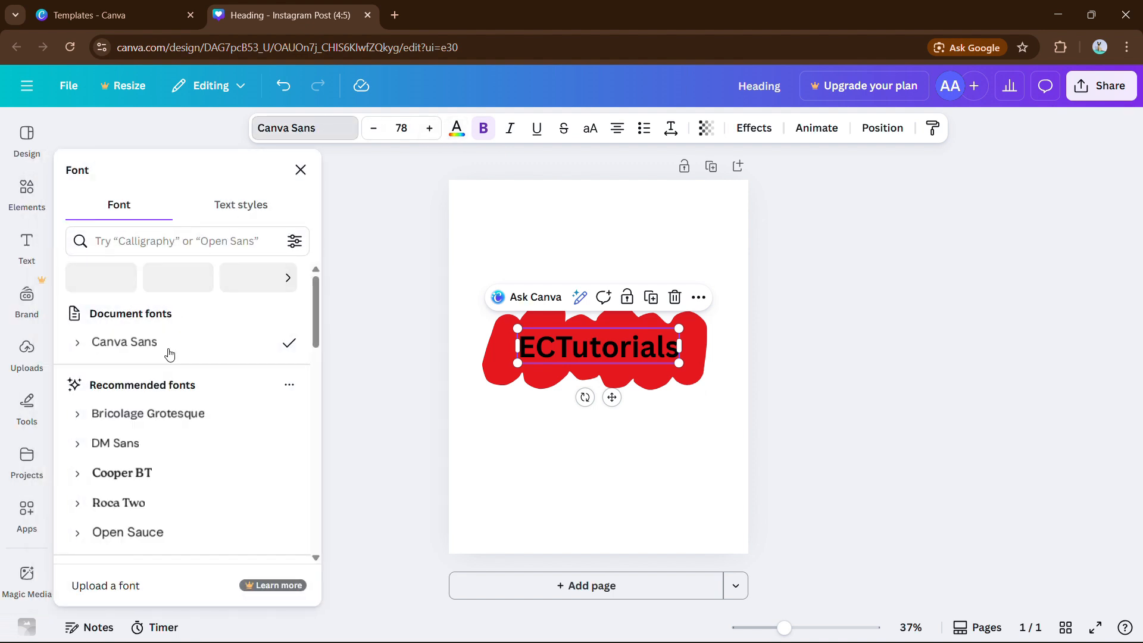
scroll(169, 402, down, 3)
scroll(138, 484, down, 4)
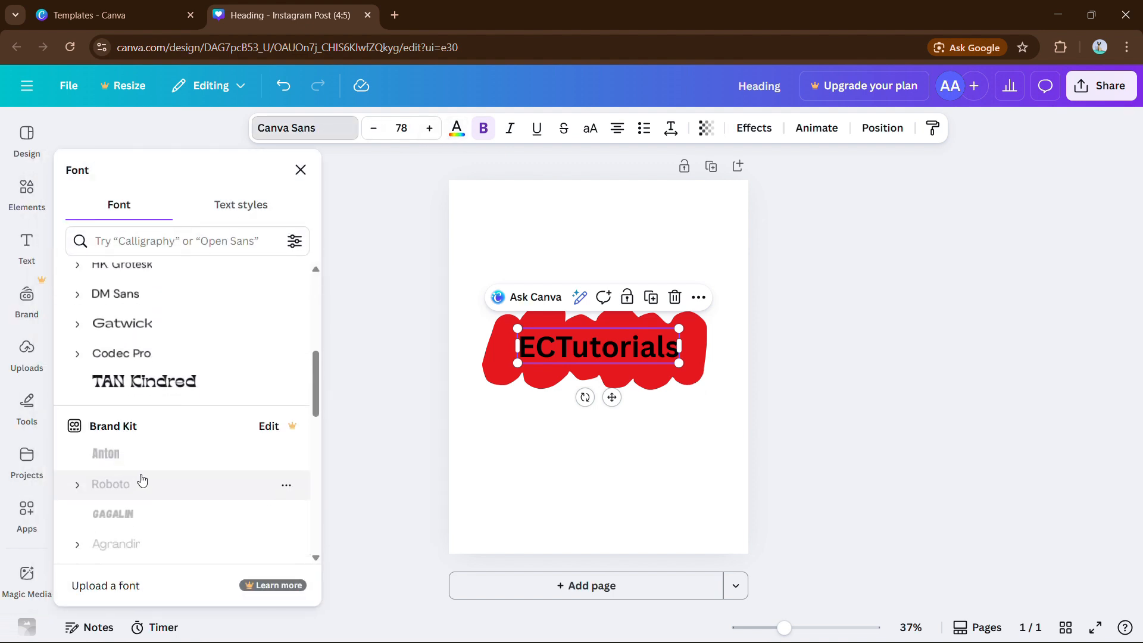
scroll(176, 424, down, 5)
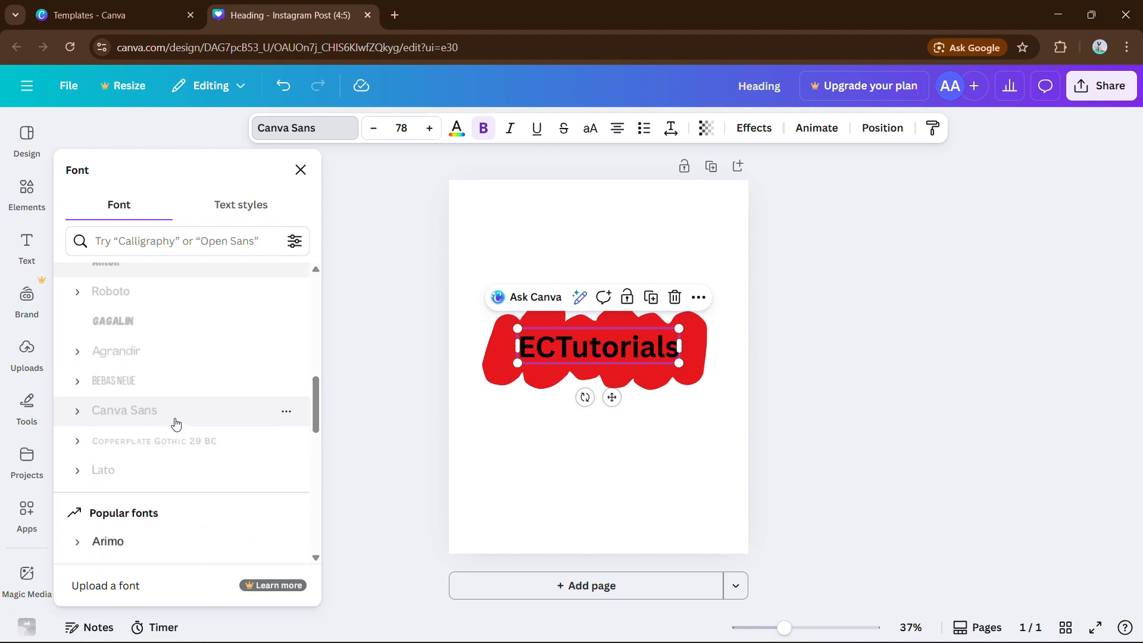
click(124, 552)
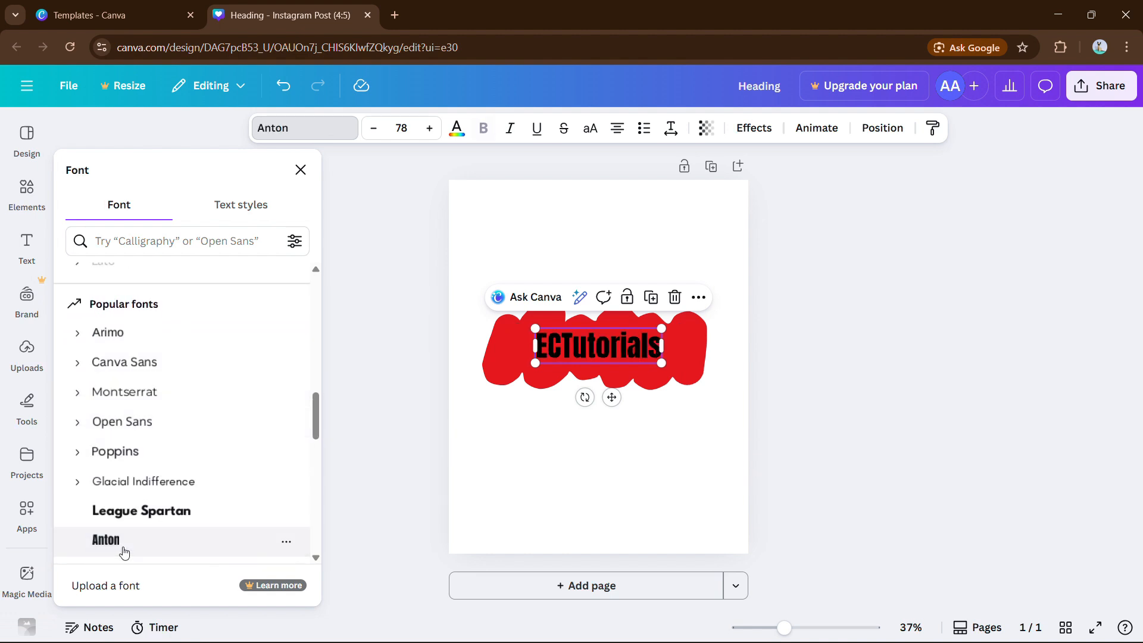
scroll(201, 459, down, 2)
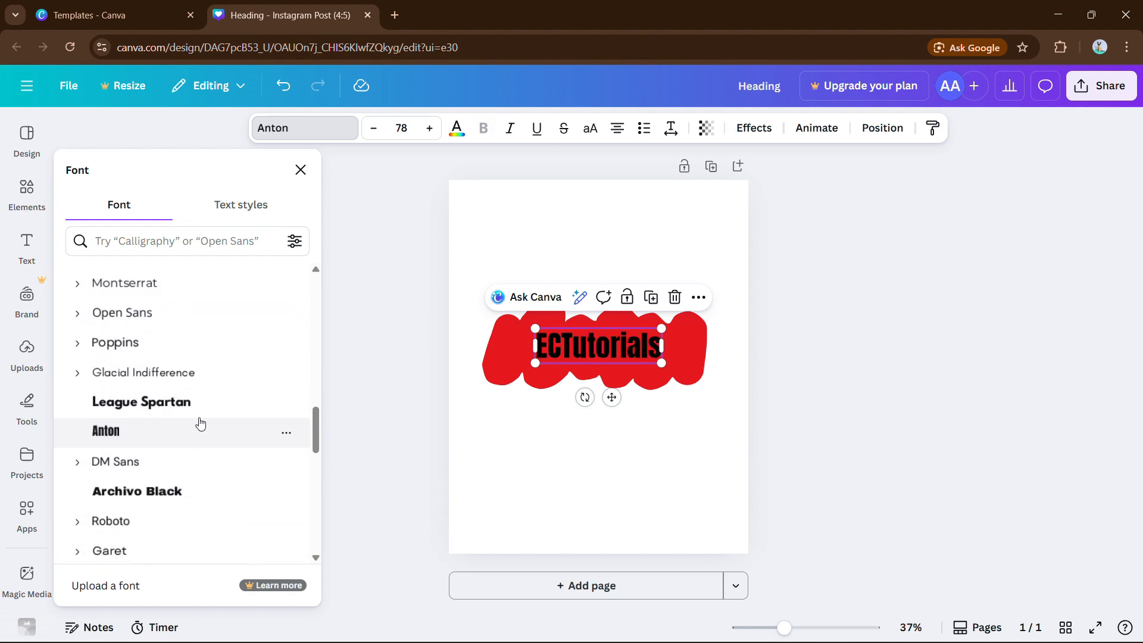
click(202, 410)
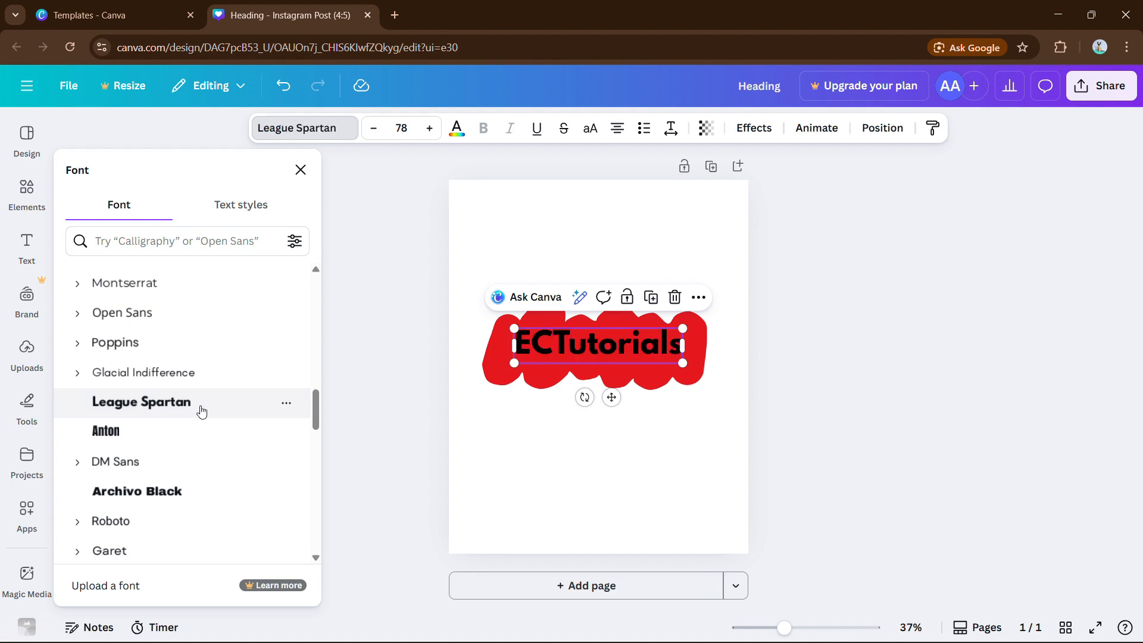
drag(633, 351, 633, 354)
click(704, 346)
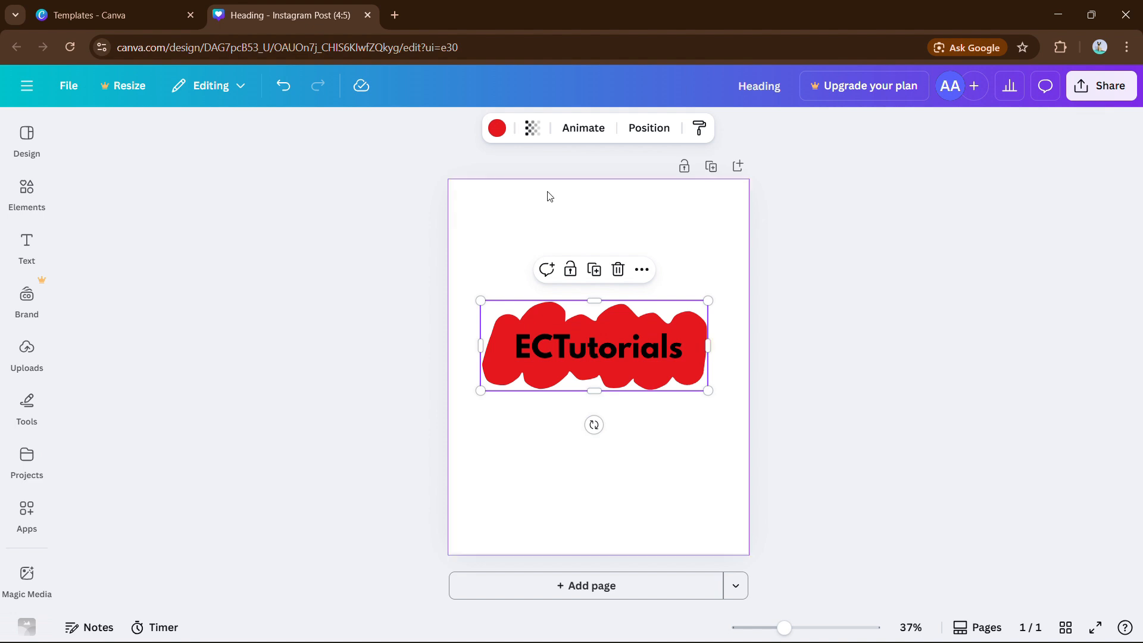
Make the brush blob behind the heading cyan
click(497, 127)
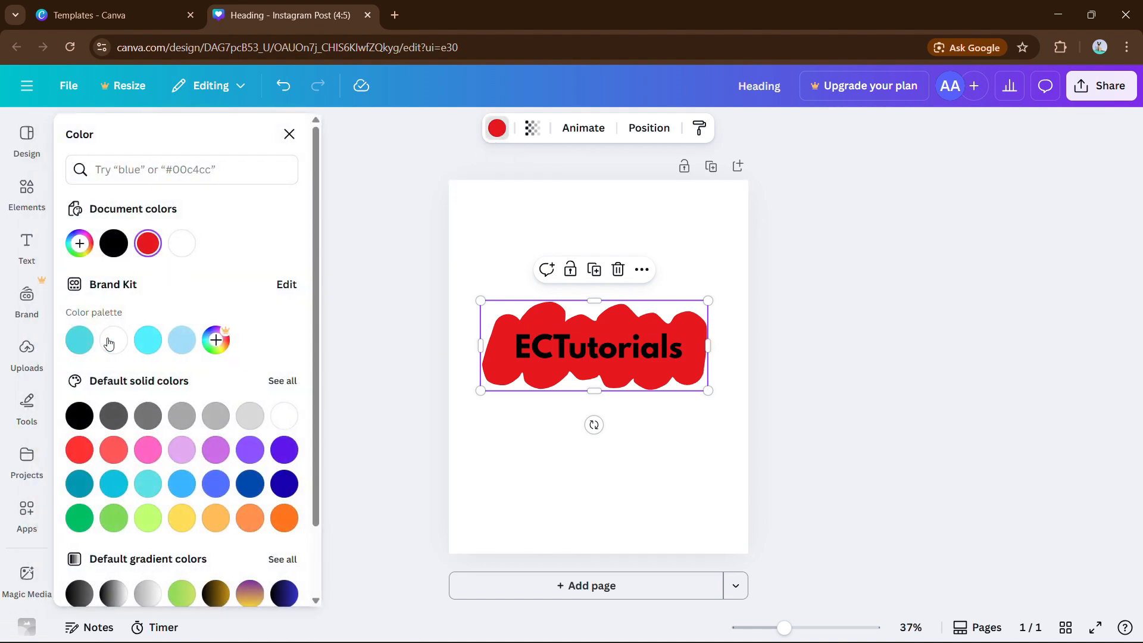
click(79, 340)
click(510, 298)
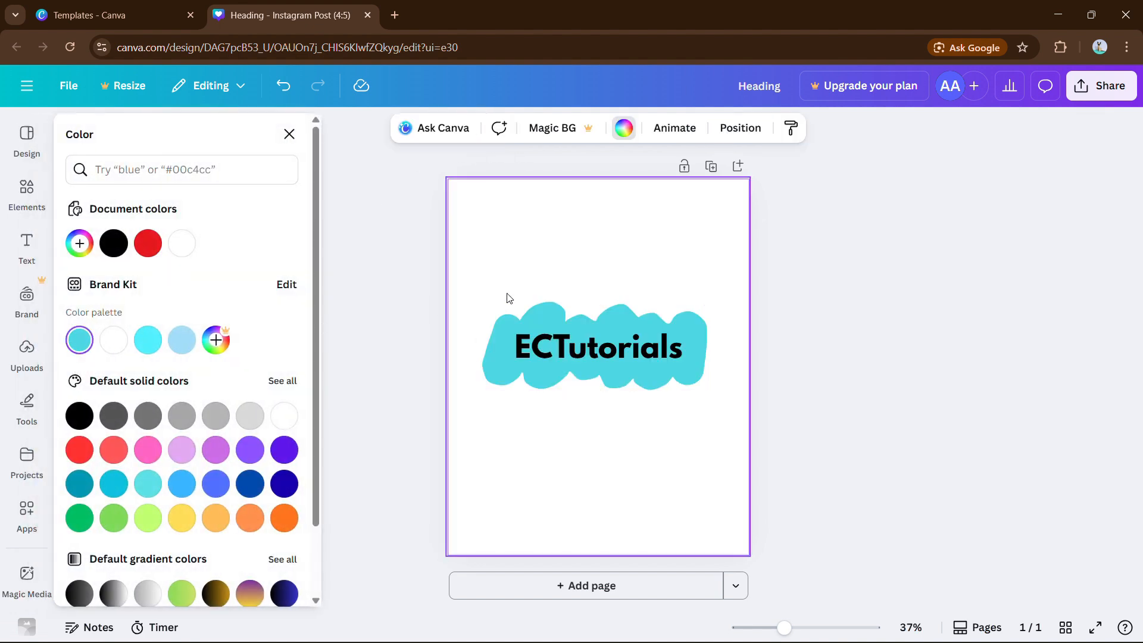
click(342, 351)
Change the ECTutorials text colour to white
click(536, 355)
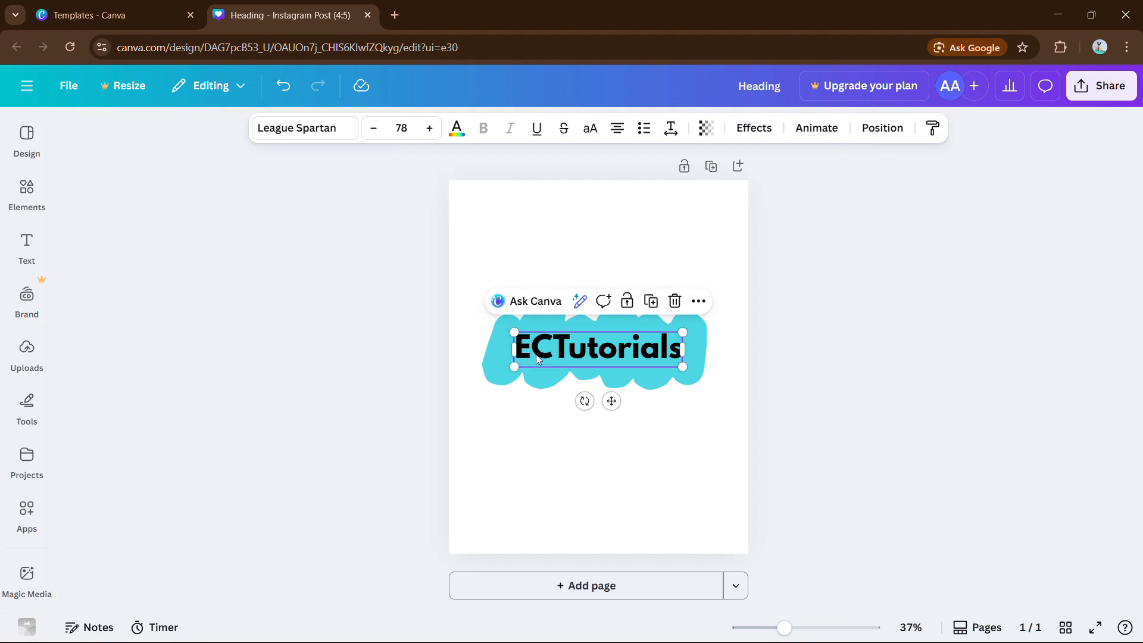
click(457, 127)
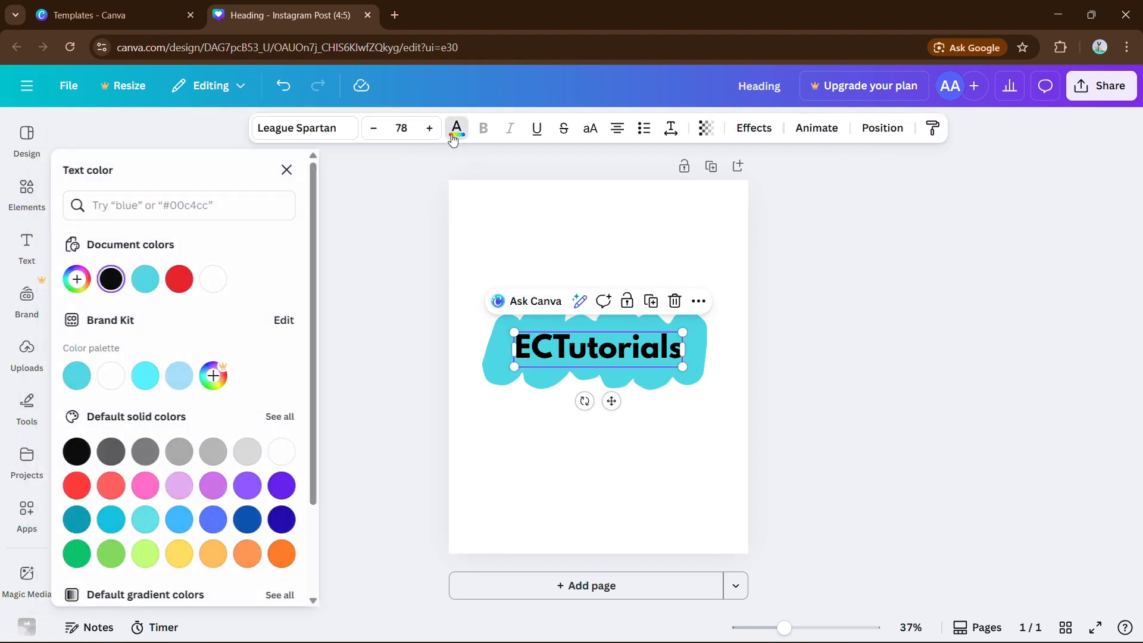
click(215, 280)
click(366, 280)
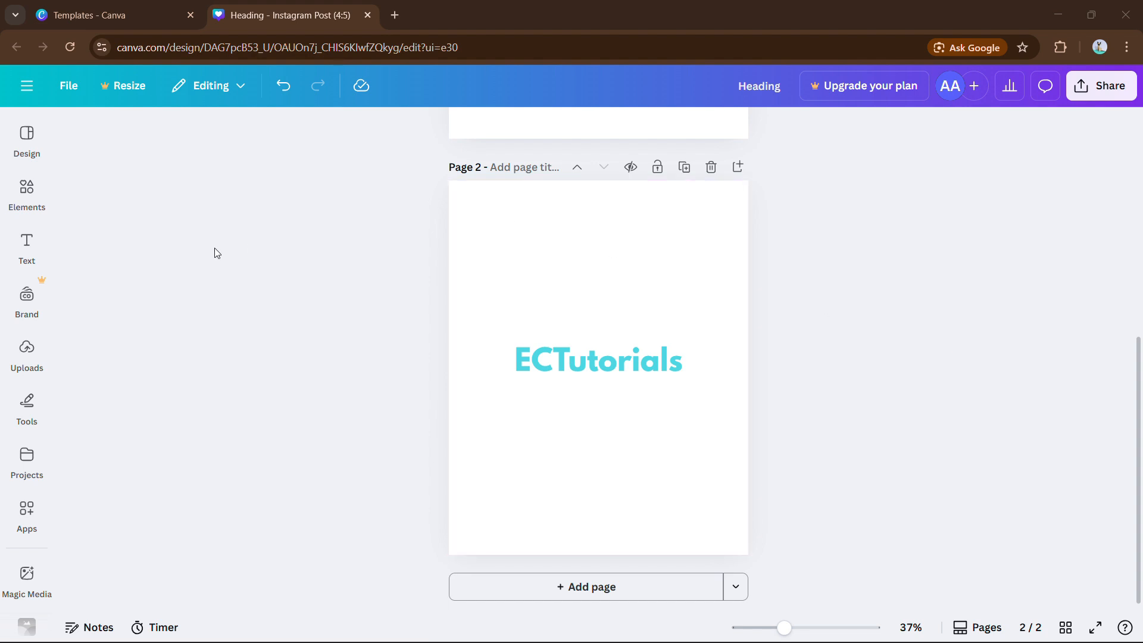
Add a rounded square shape to page 2 and widen it into a rectangle over the heading
click(27, 187)
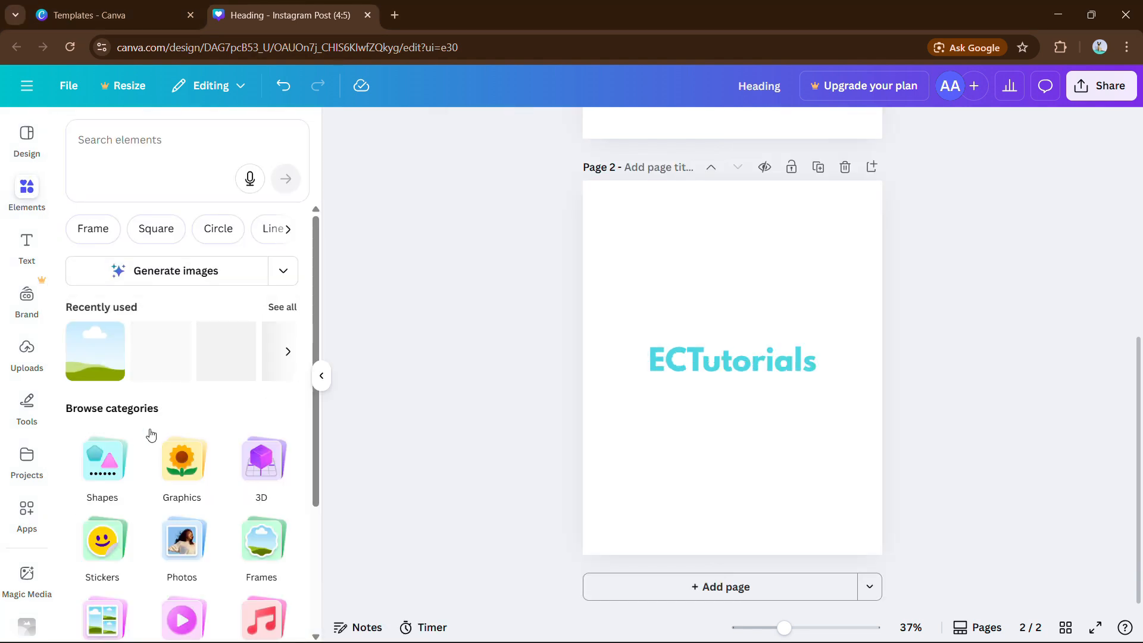
click(107, 468)
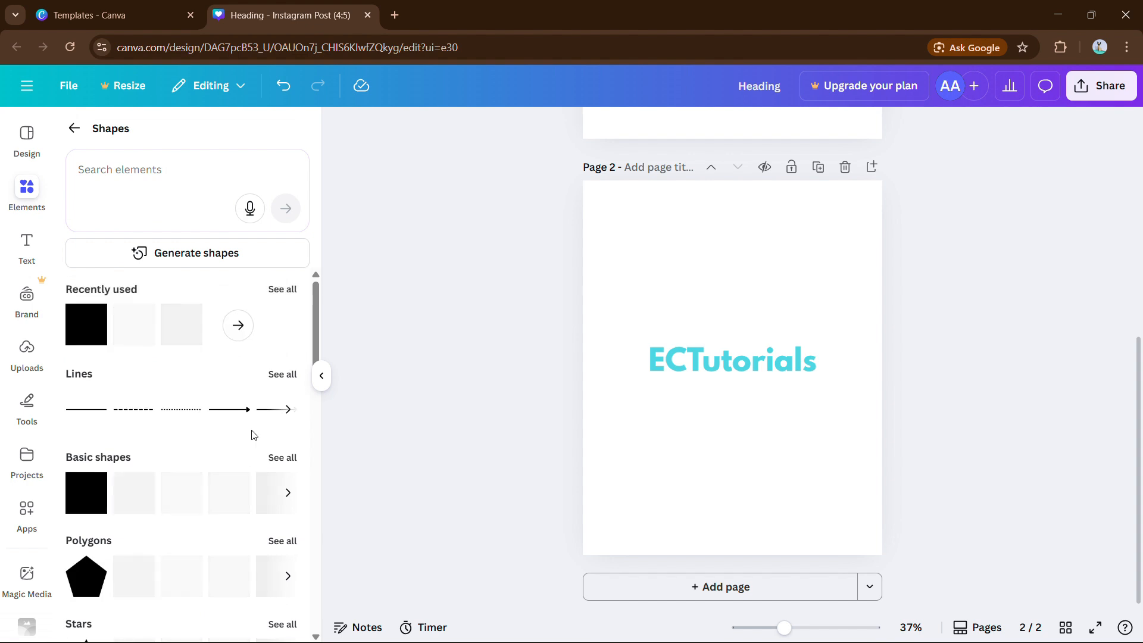
click(146, 341)
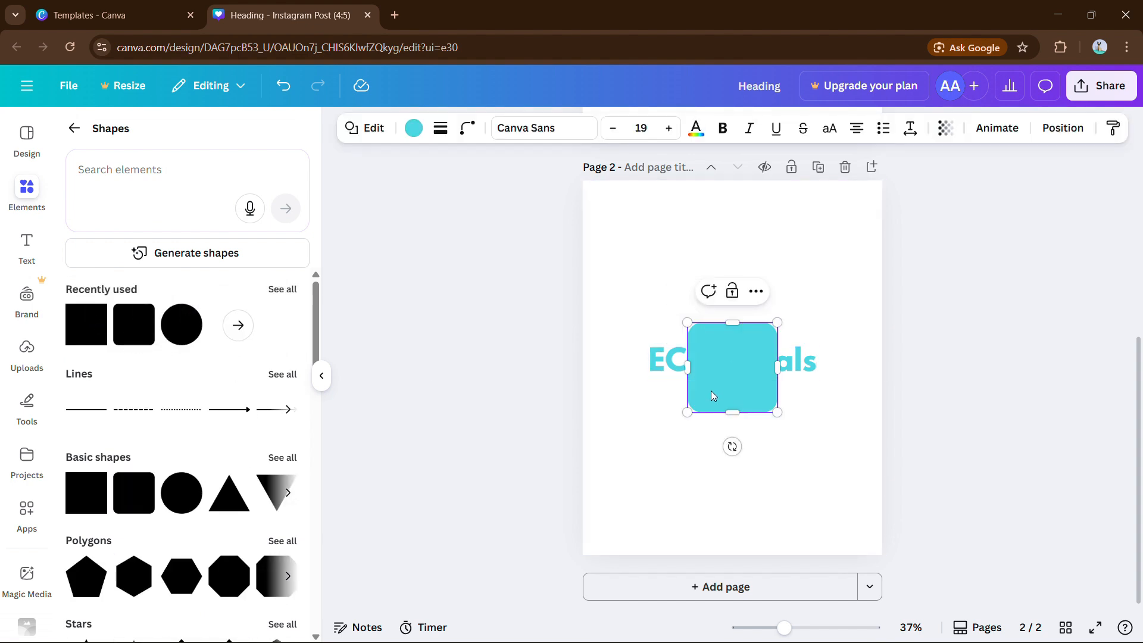
drag(714, 390, 650, 391)
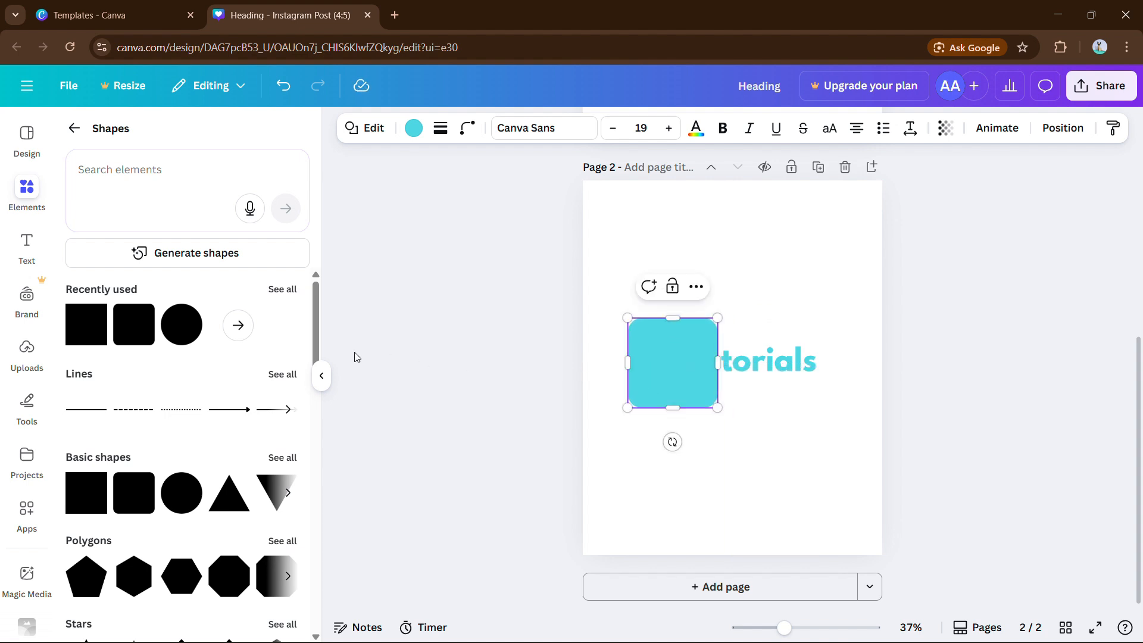
click(321, 376)
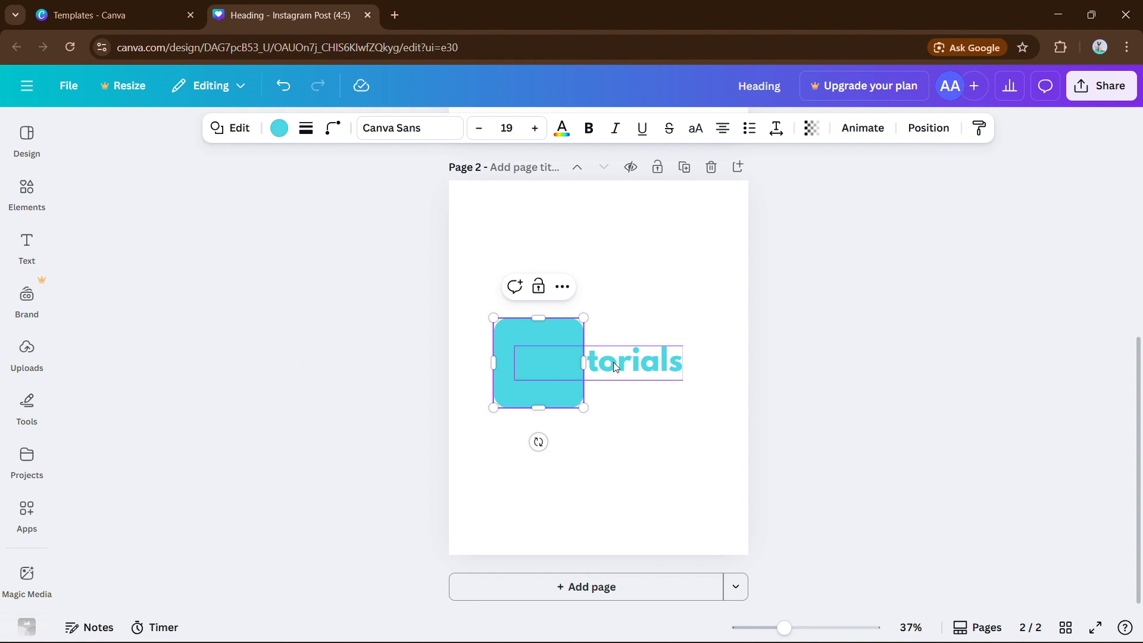
drag(582, 363, 704, 369)
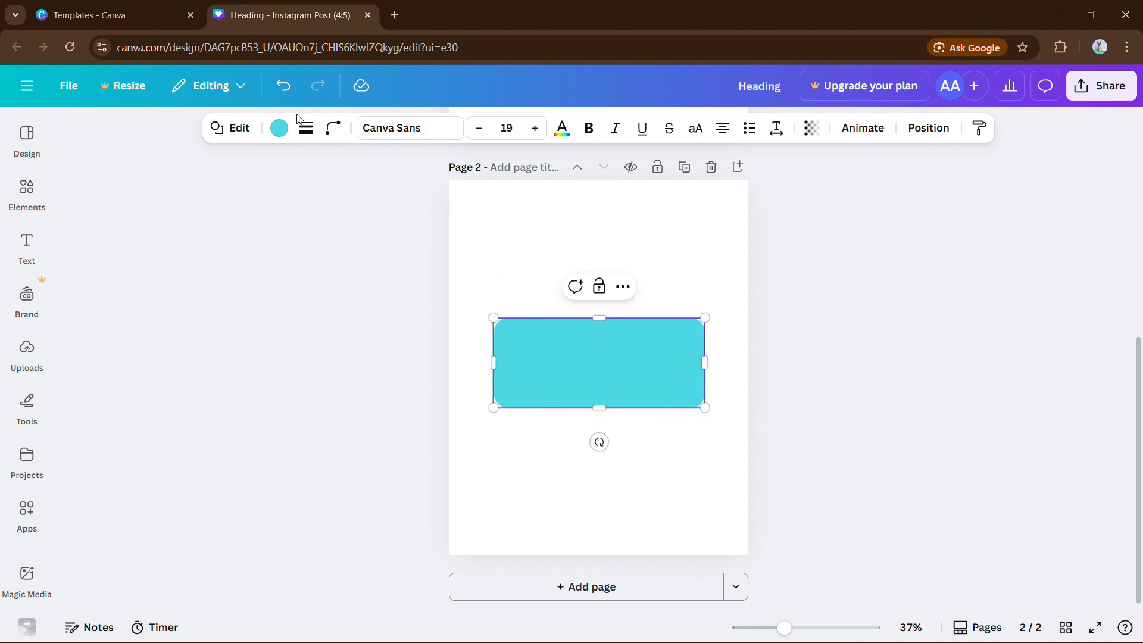
Fill the rectangle black, shorten it slightly, and group it with the cyan heading
click(278, 128)
click(215, 280)
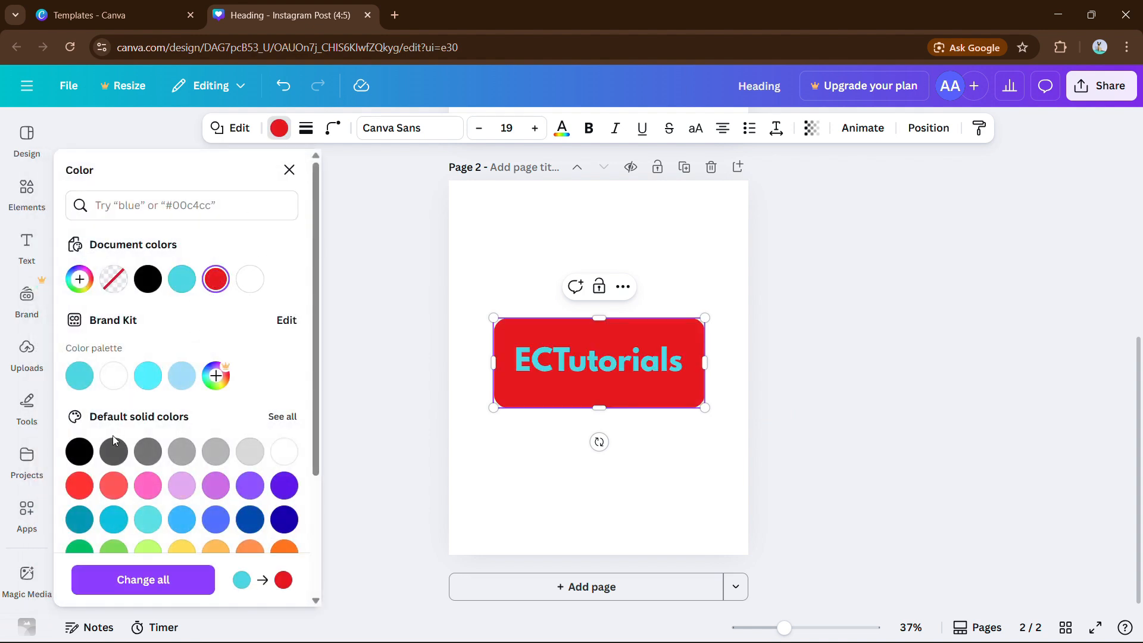
click(82, 458)
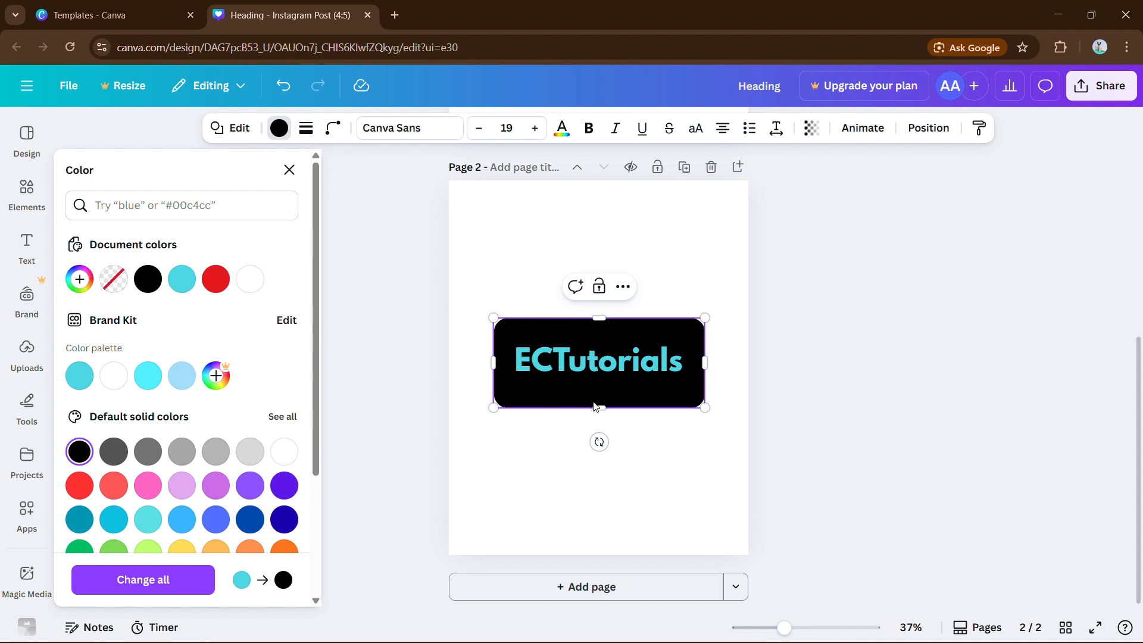
drag(591, 406, 595, 400)
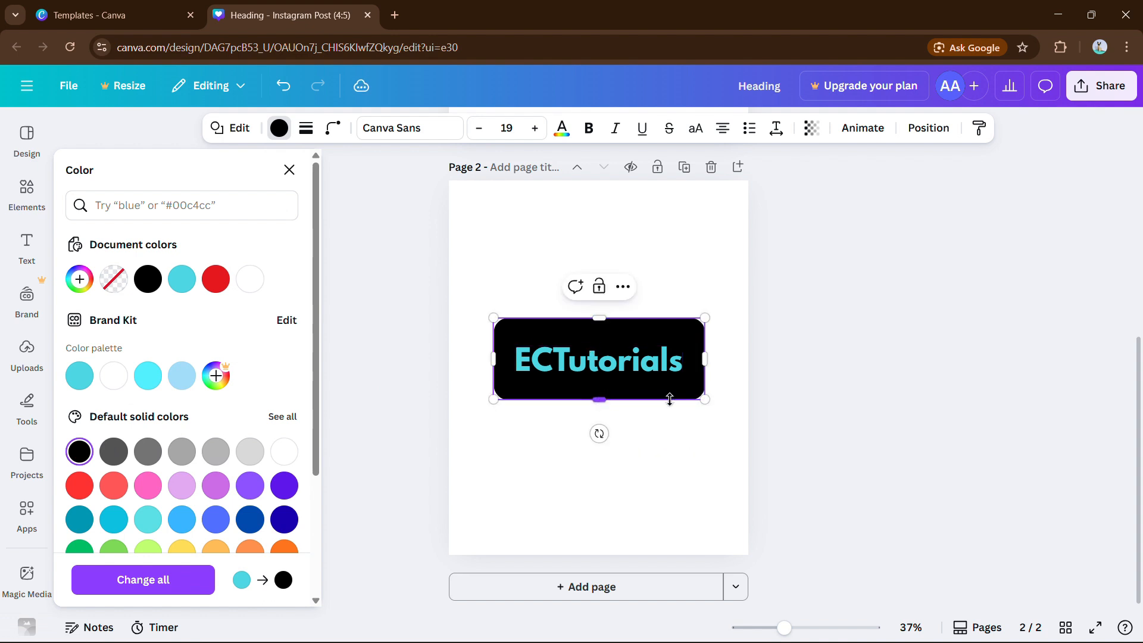
click(289, 170)
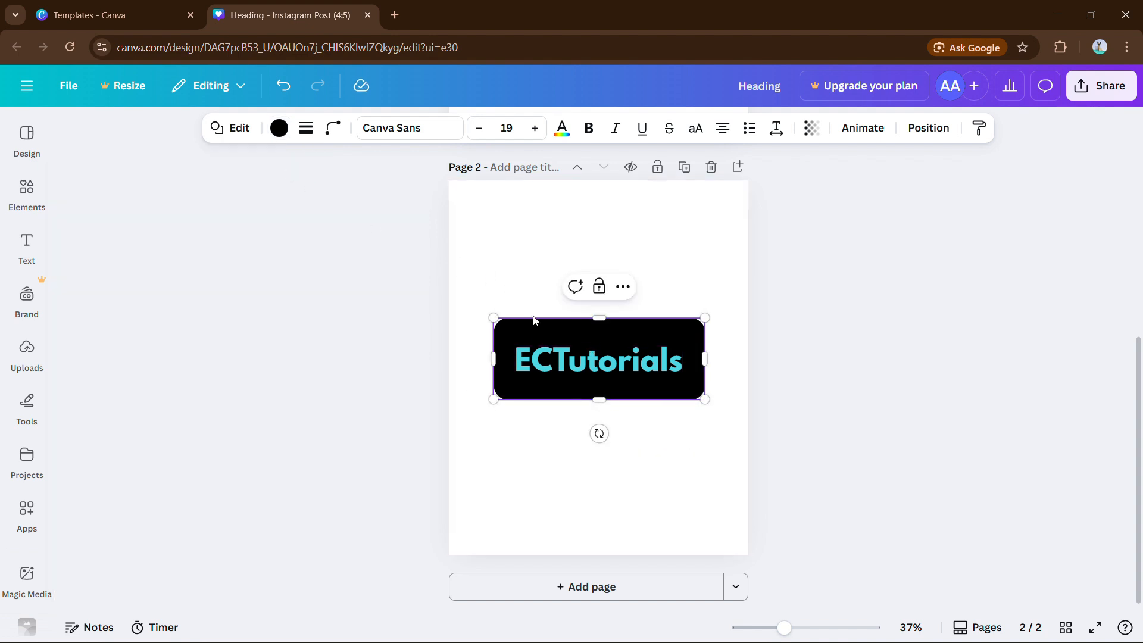
shift+click(556, 351)
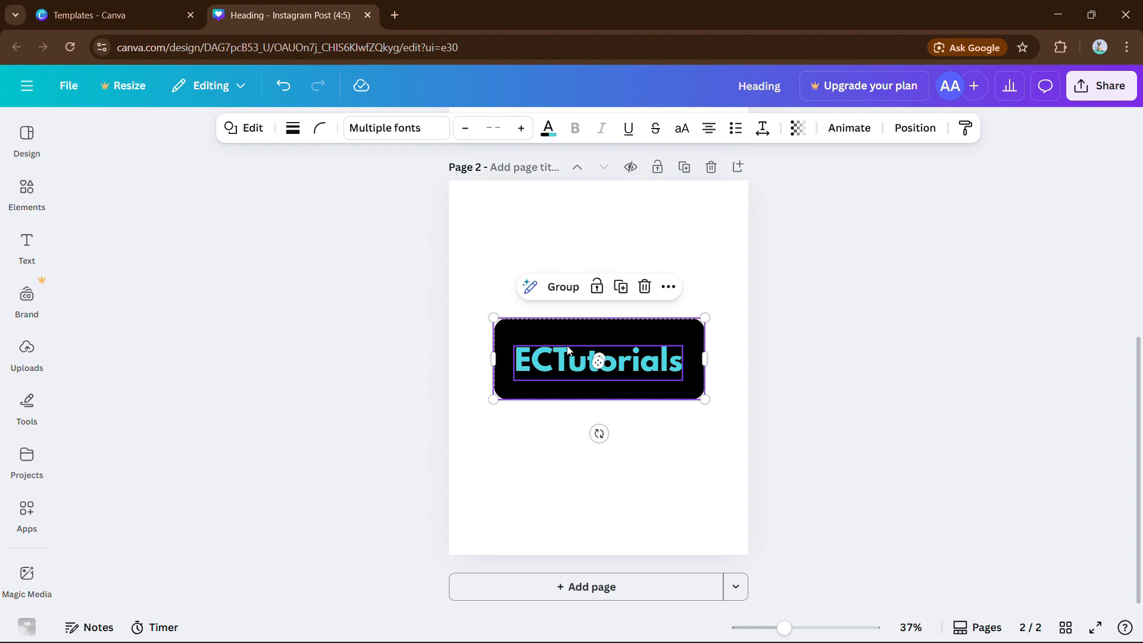
click(565, 288)
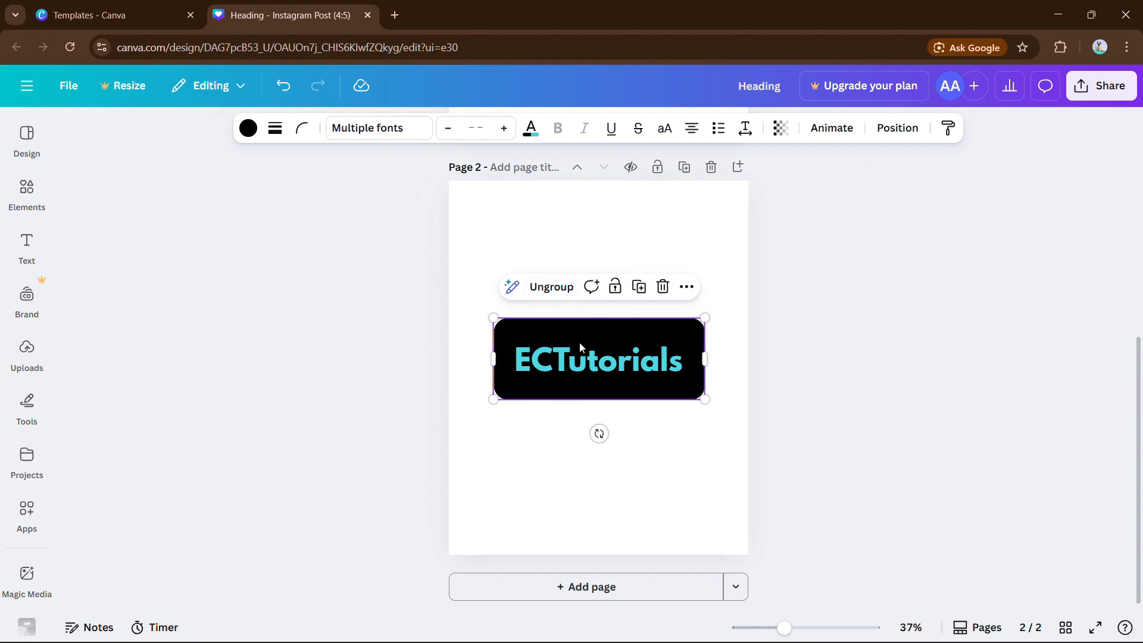
mouse_move(582, 345)
mouse_down()
mouse_move(577, 306)
mouse_move(592, 406)
mouse_move(541, 355)
mouse_move(553, 303)
mouse_move(582, 334)
mouse_move(582, 356)
mouse_up()
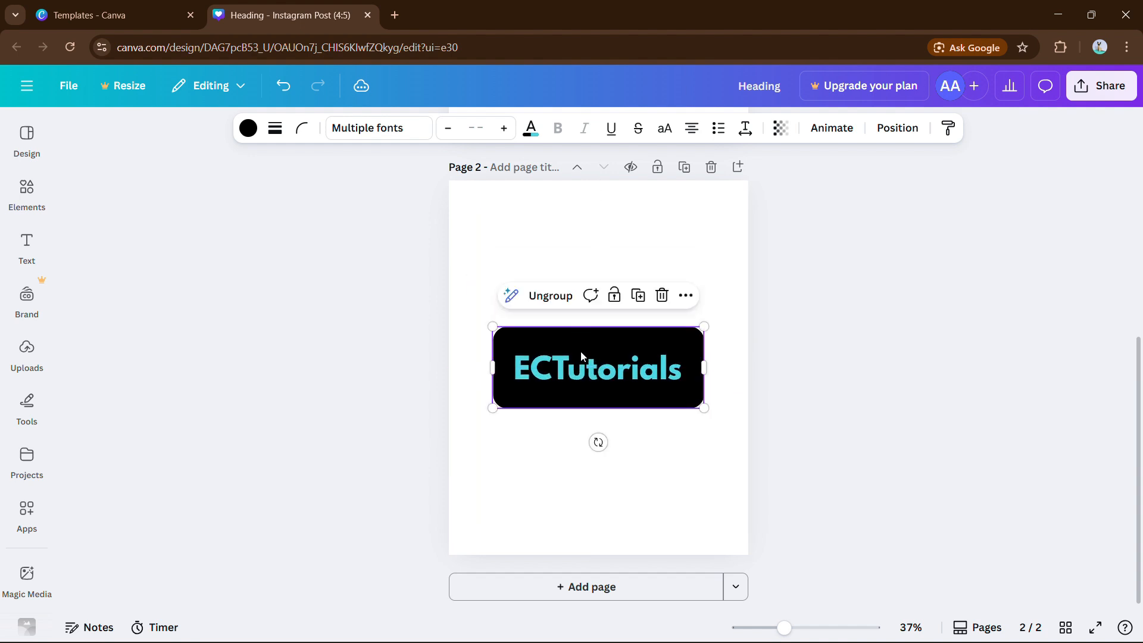
key(ctrl+z)
Add a cyan rounded square below the black box and widen it into a rectangle
click(26, 203)
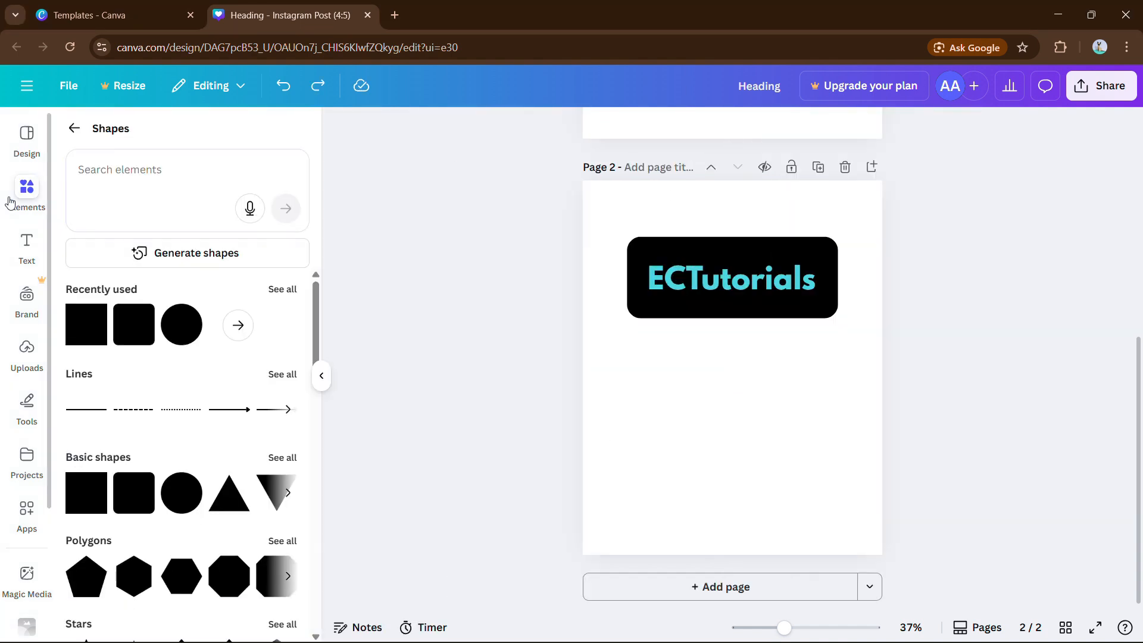
click(134, 343)
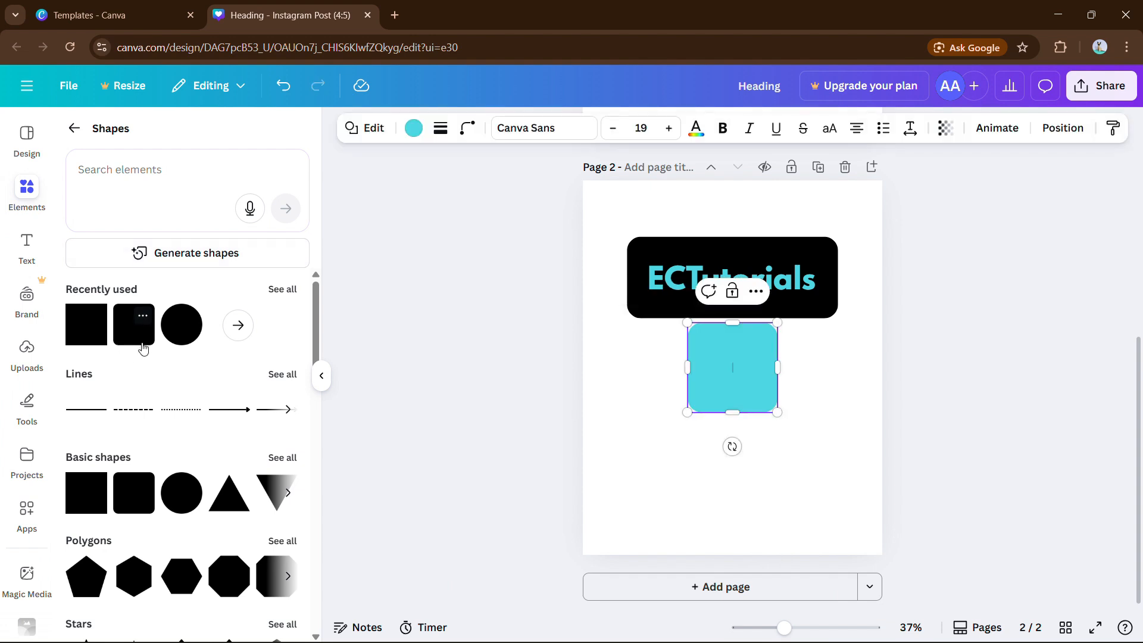
click(322, 377)
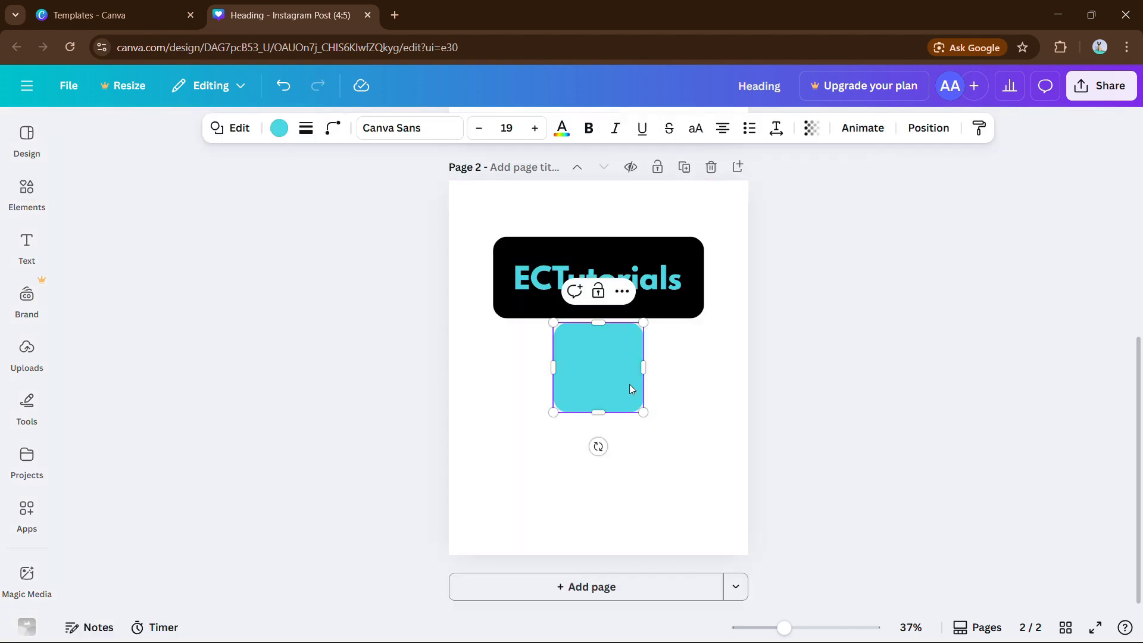
drag(630, 384, 499, 444)
click(548, 430)
click(552, 432)
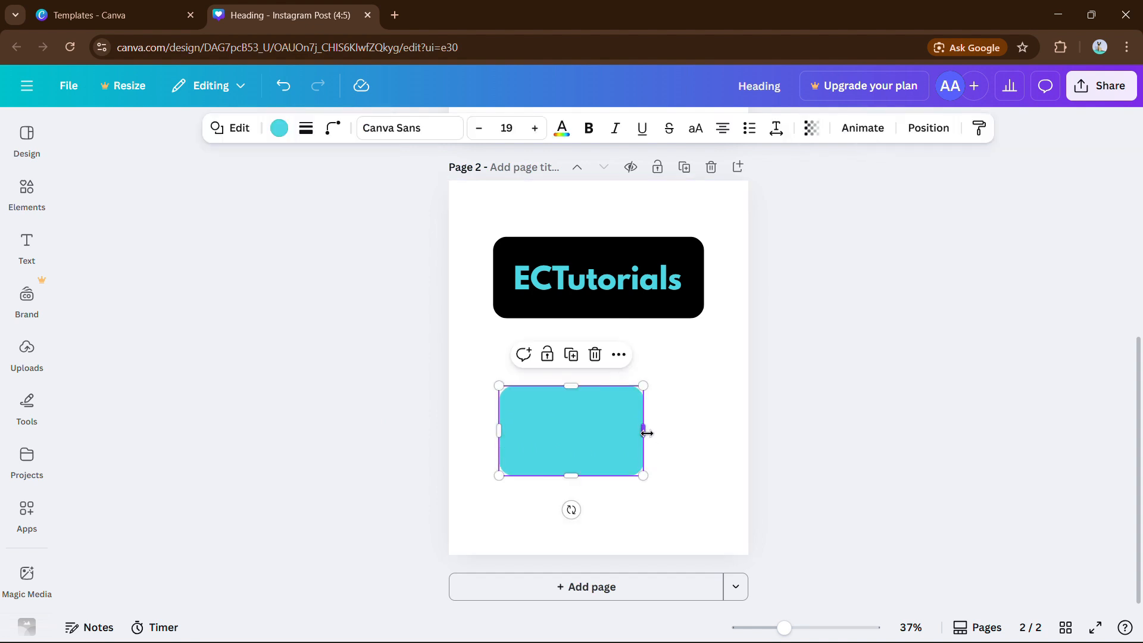
drag(646, 433, 704, 430)
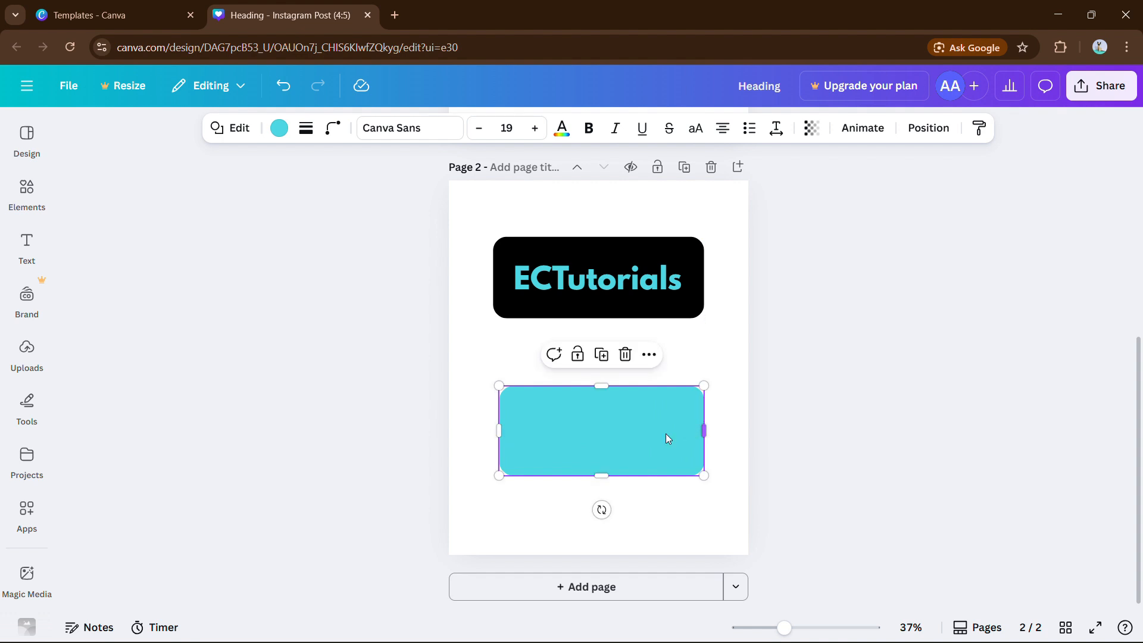
Type 'ECTutorials' as small text inside the cyan rectangle
click(620, 430)
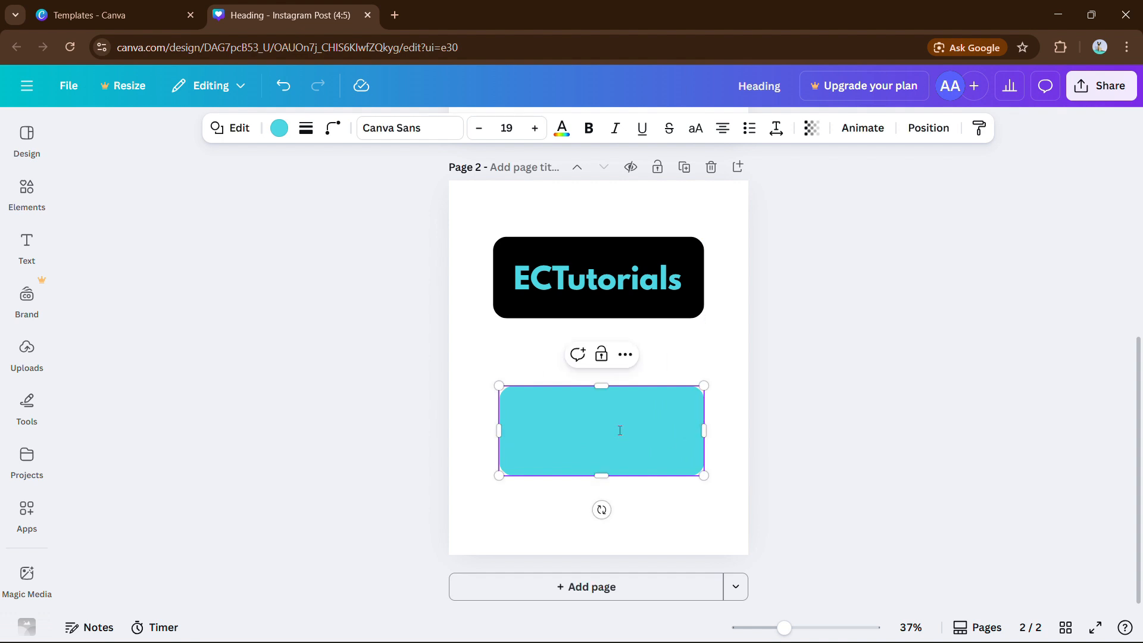
text(ECTuto)
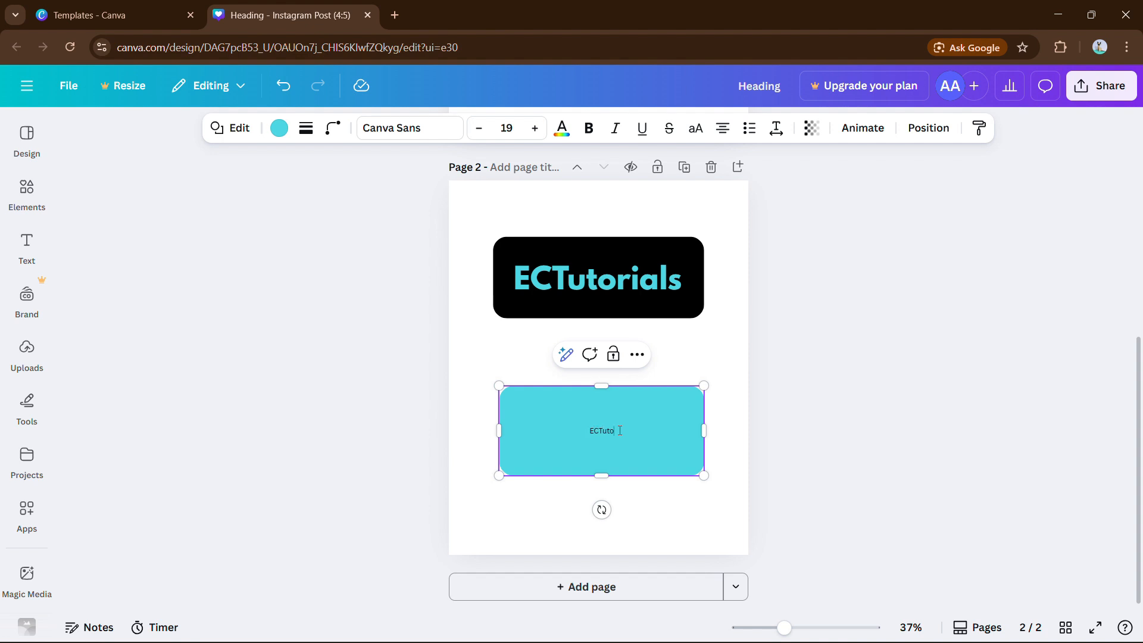
text(rials)
Enlarge the cyan box's ECTutorials text to size 83 and apply the Lilita One font
drag(635, 430, 570, 412)
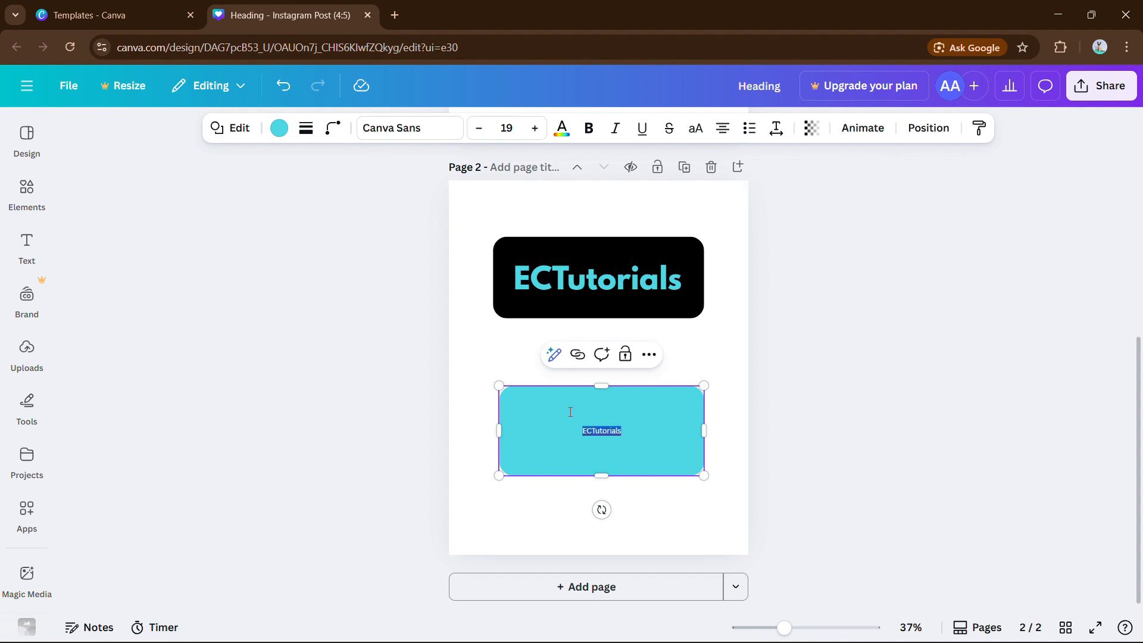
click(532, 128)
click(532, 128)
click(532, 128)
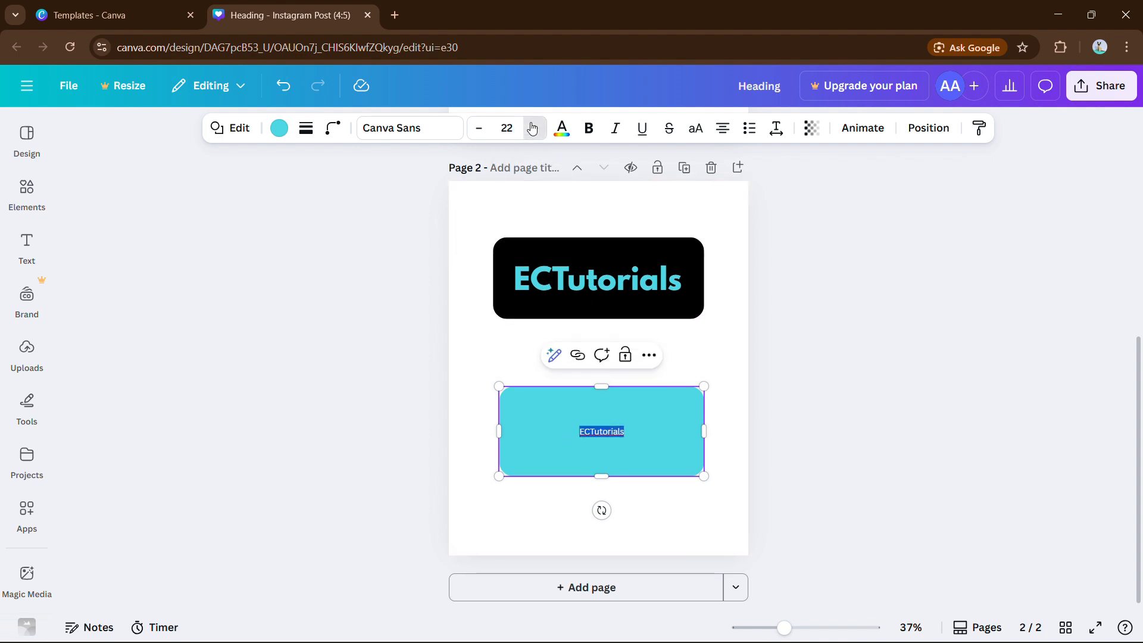
click(532, 128)
click(533, 128)
click(533, 128)
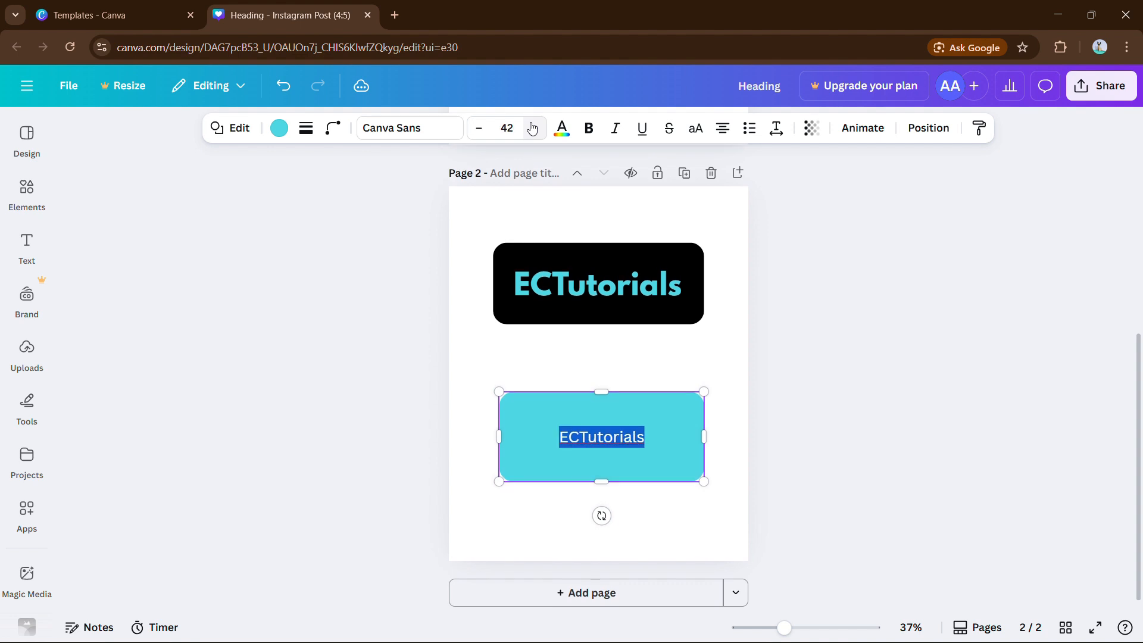
click(532, 128)
click(532, 128)
click(533, 128)
click(533, 128)
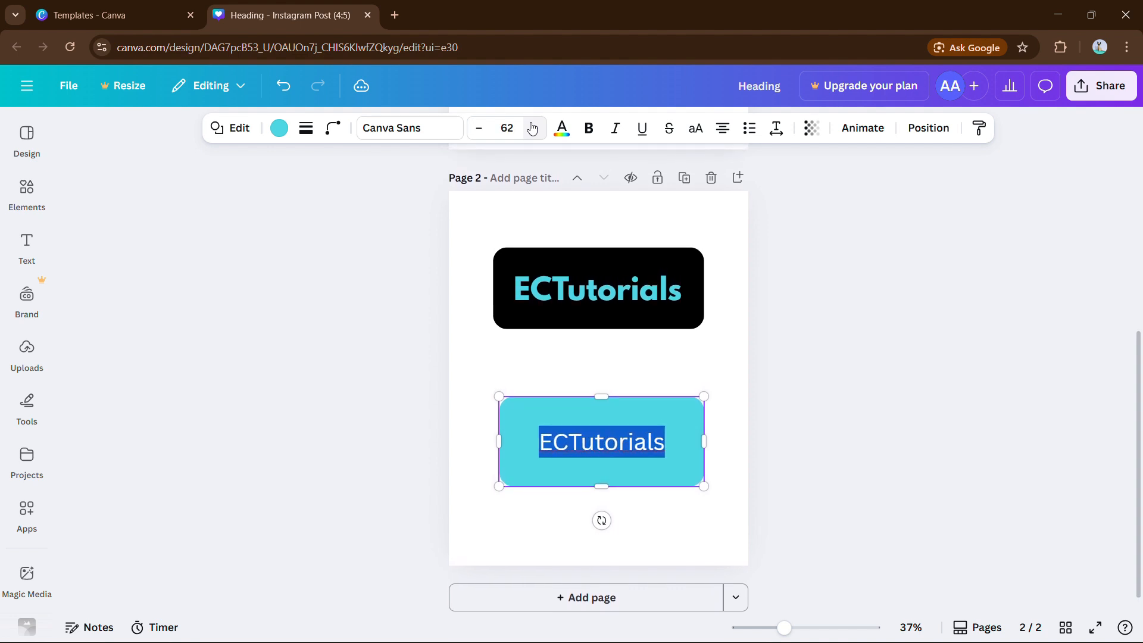
click(533, 128)
click(533, 128)
click(532, 128)
click(533, 128)
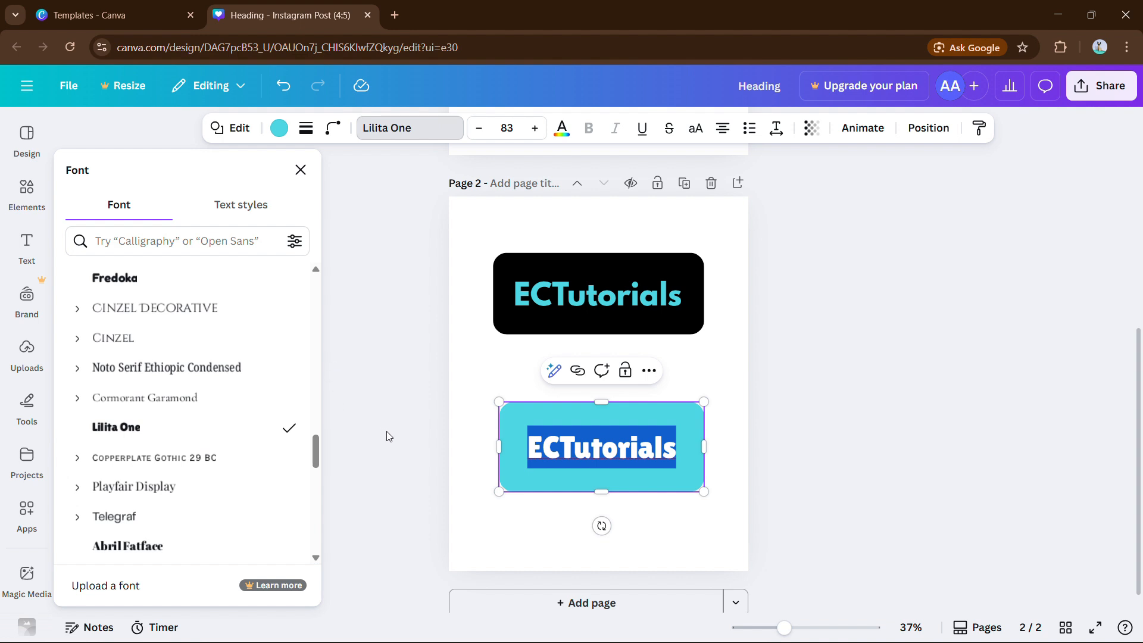
click(377, 434)
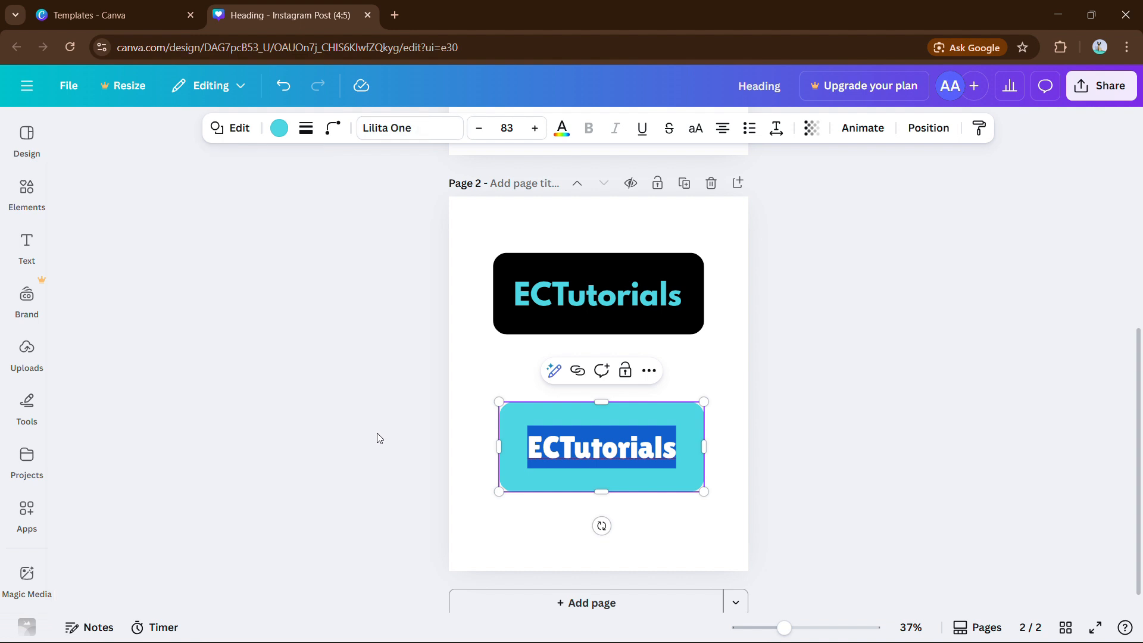
click(376, 433)
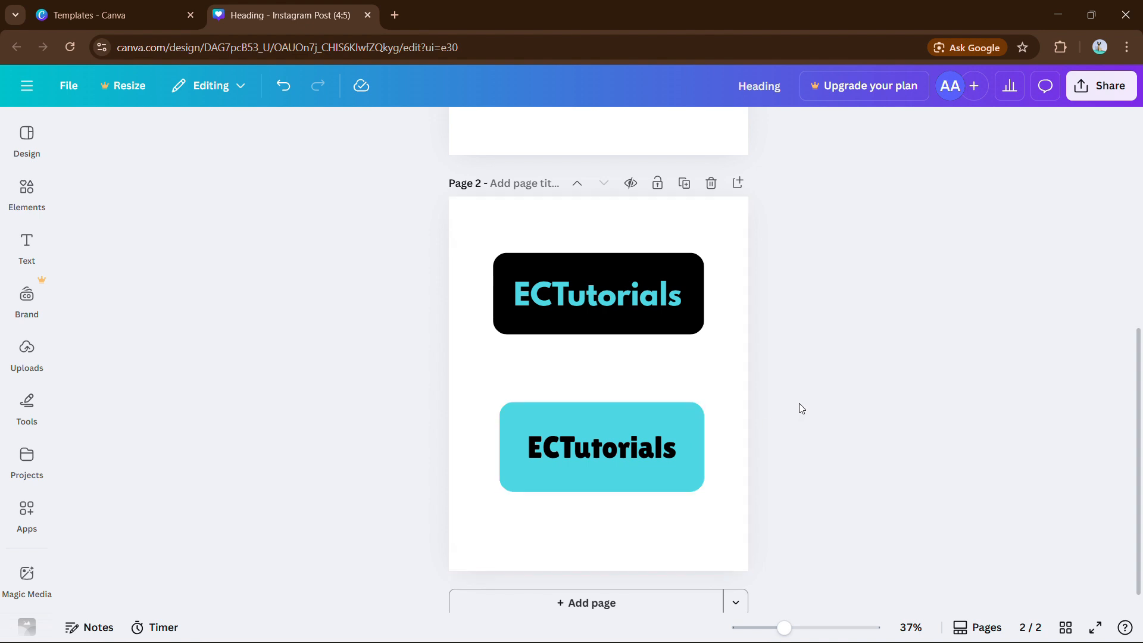
Set the cyan box's ECTutorials text back to centred alignment
double_click(629, 447)
click(654, 447)
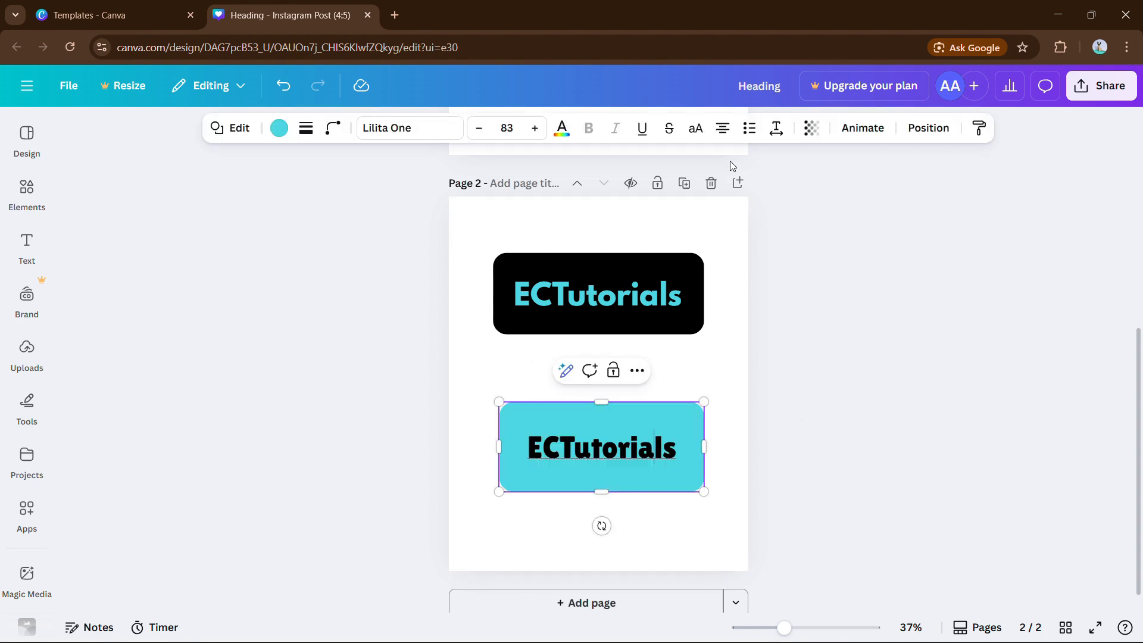
click(730, 135)
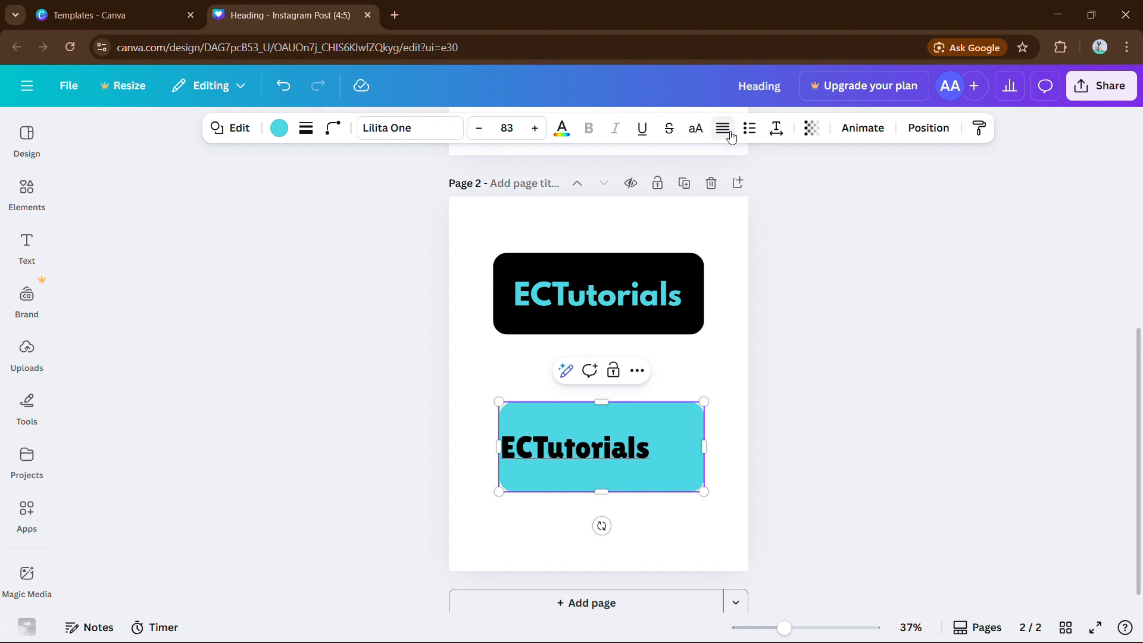
click(730, 135)
click(730, 135)
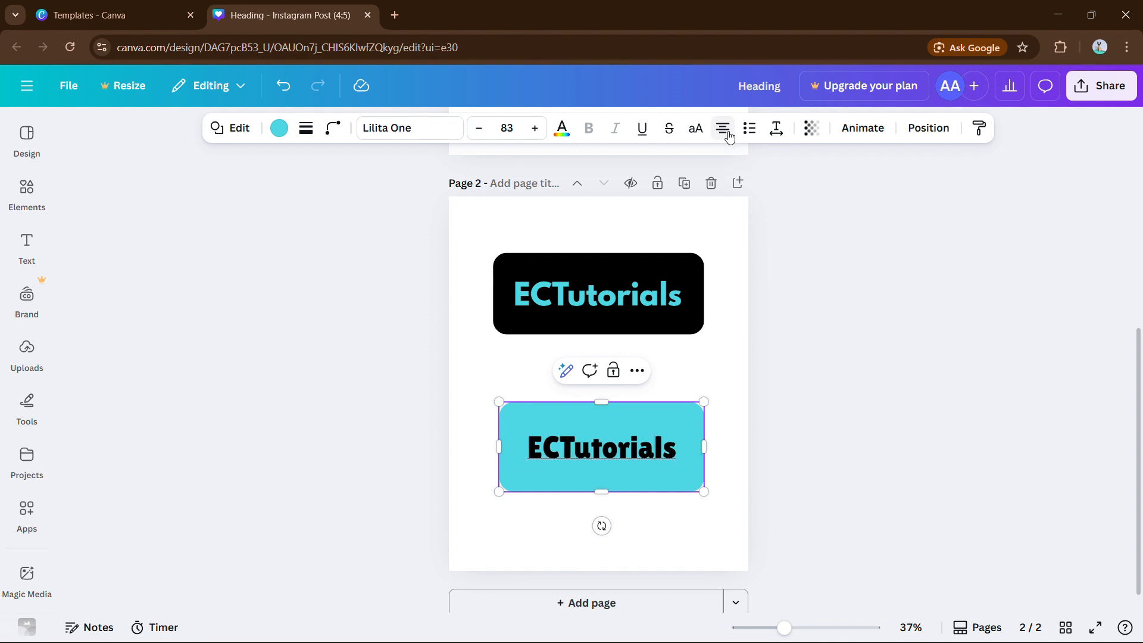
click(755, 427)
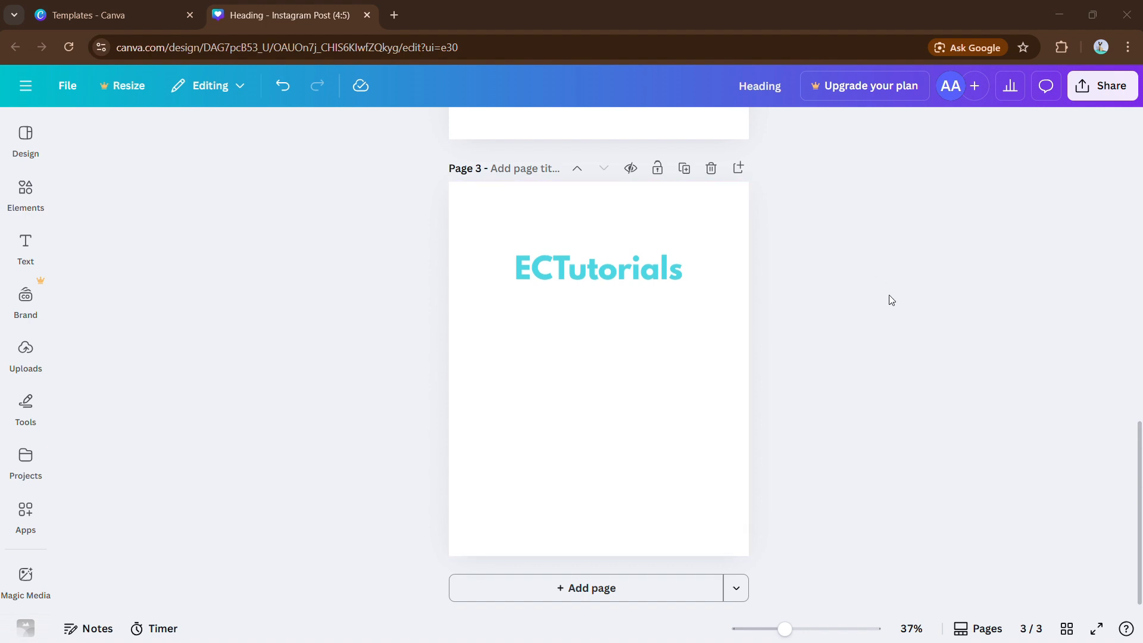
Select the cyan League Spartan ECTutorials heading on page 3
click(639, 278)
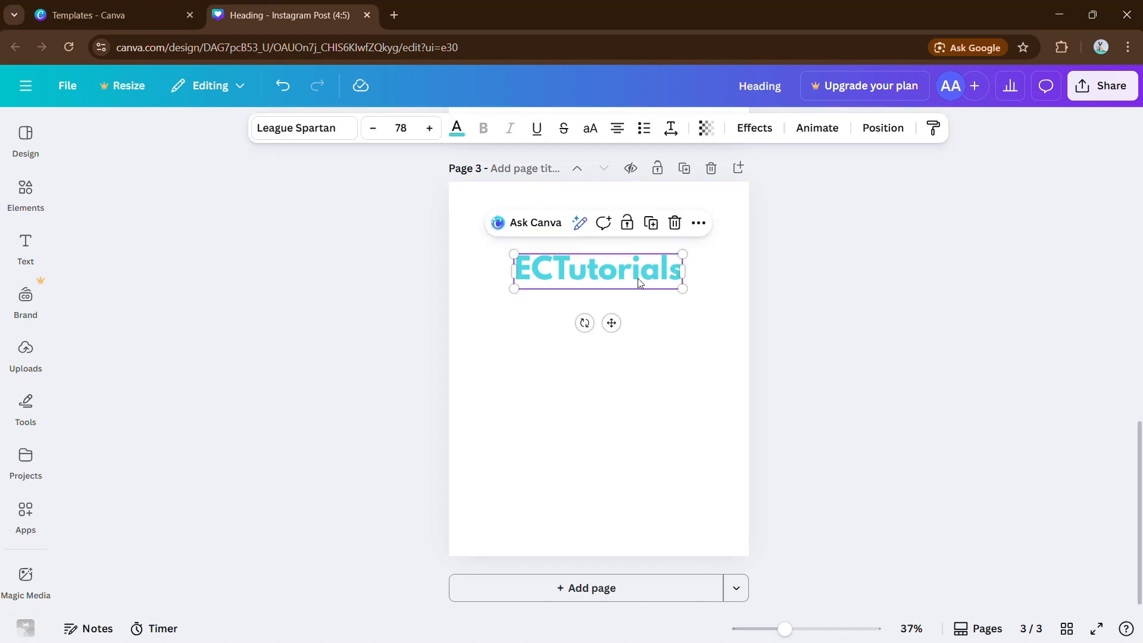
Send Canva's AI a pasted request for a water texture background behind the heading
click(529, 224)
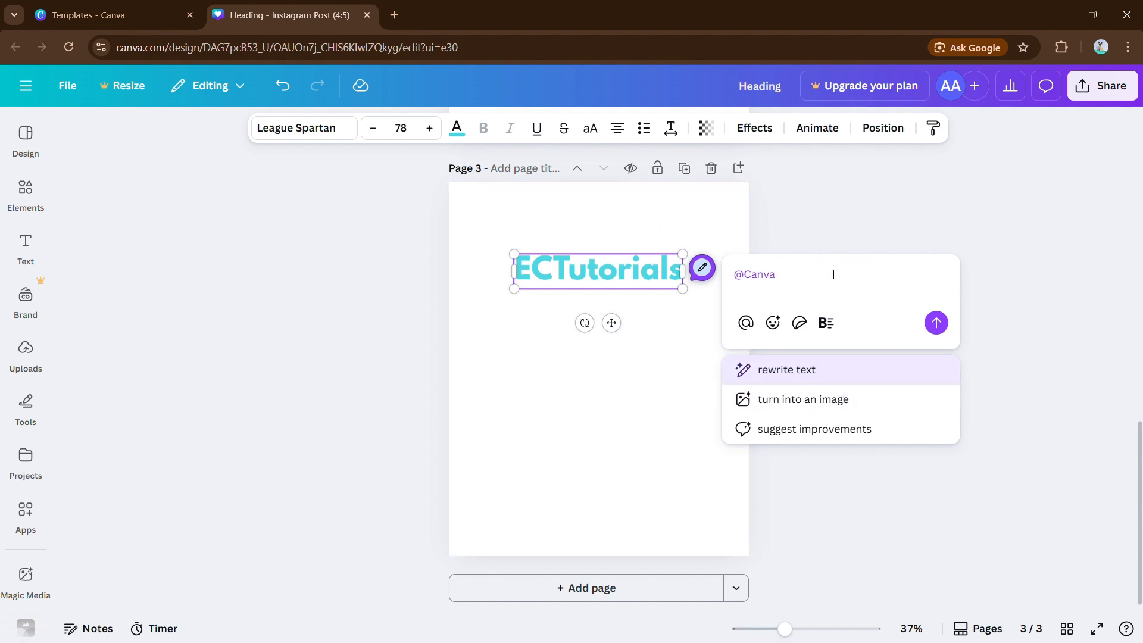
text(add a water texture background behind the text)
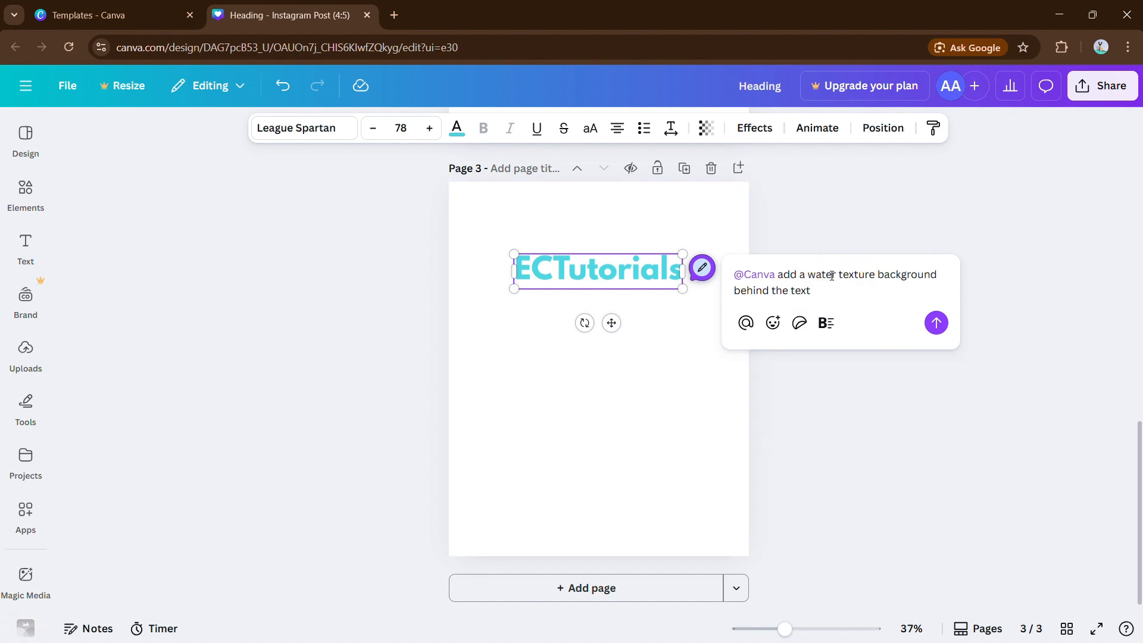
click(936, 323)
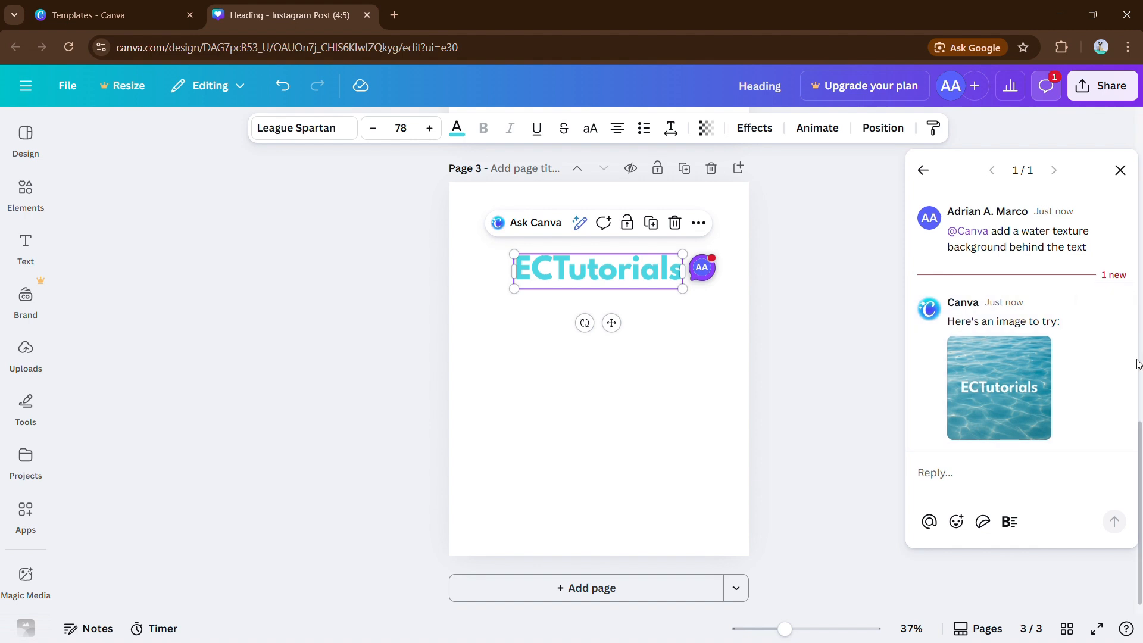
Add the AI water-texture image to page 3 and crop it into a wide, short banner
mouse_move(1048, 421)
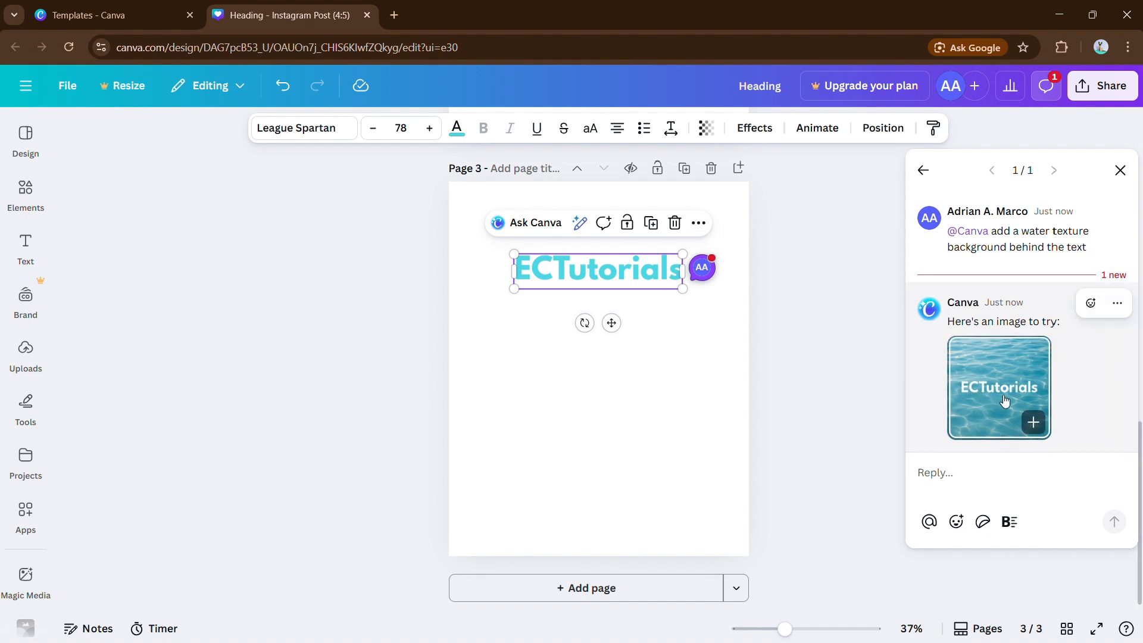
click(1045, 419)
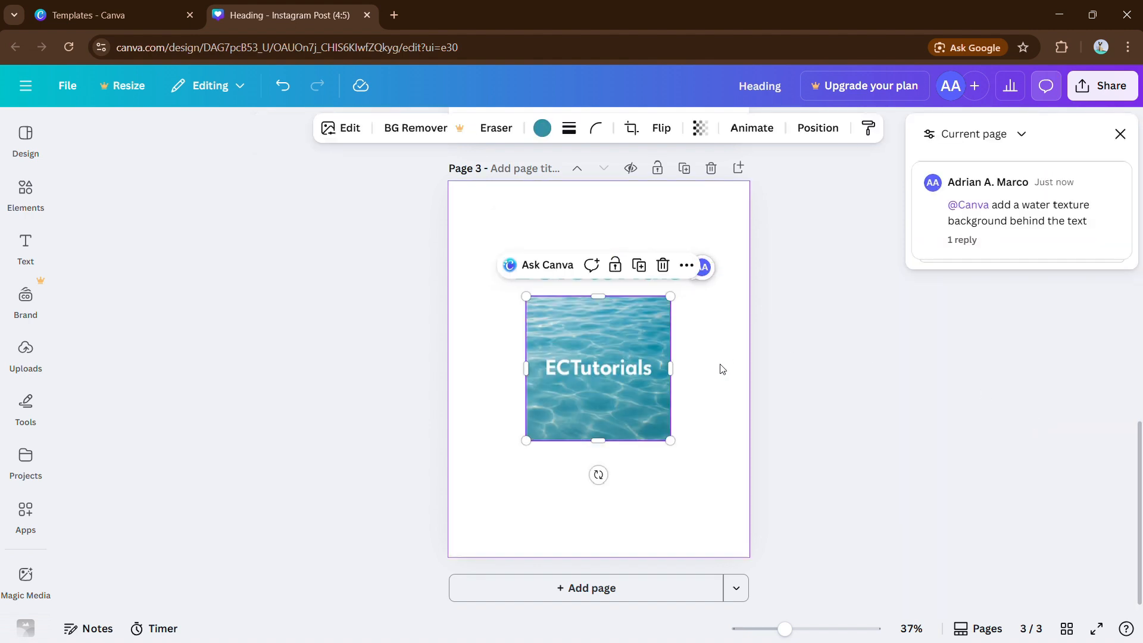
drag(617, 368, 616, 387)
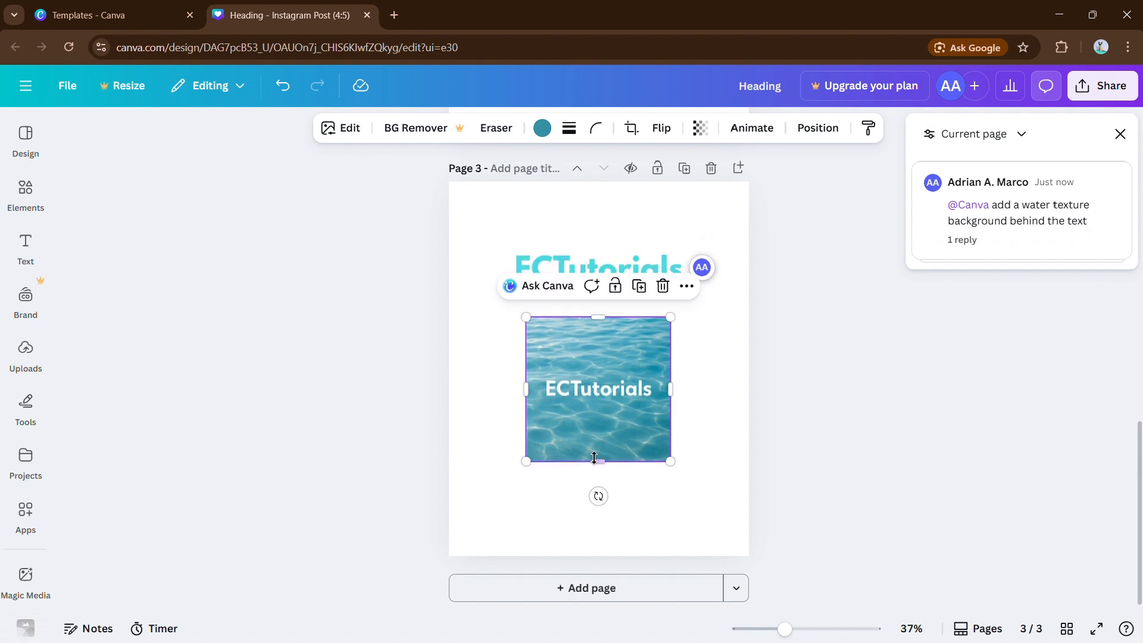
drag(592, 460, 622, 412)
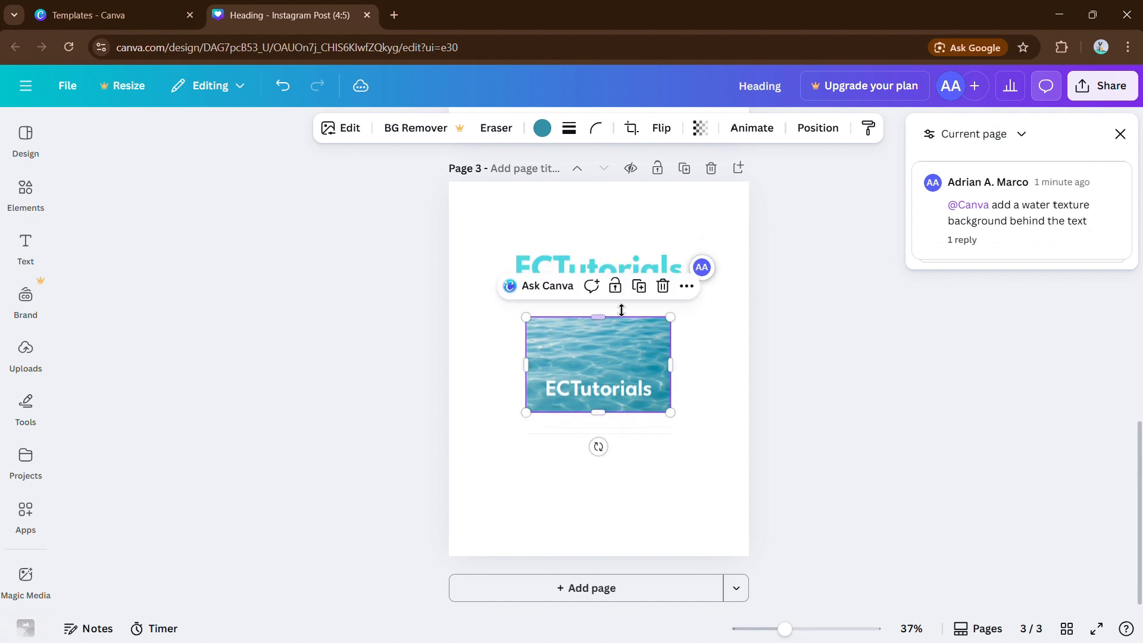
drag(602, 316, 712, 451)
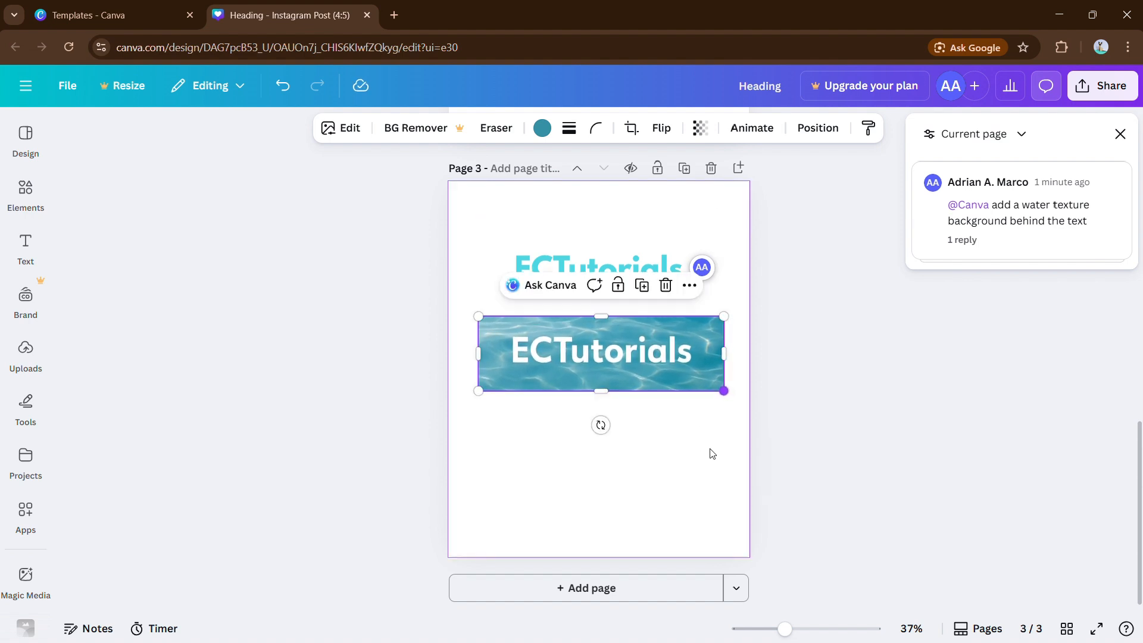
click(801, 391)
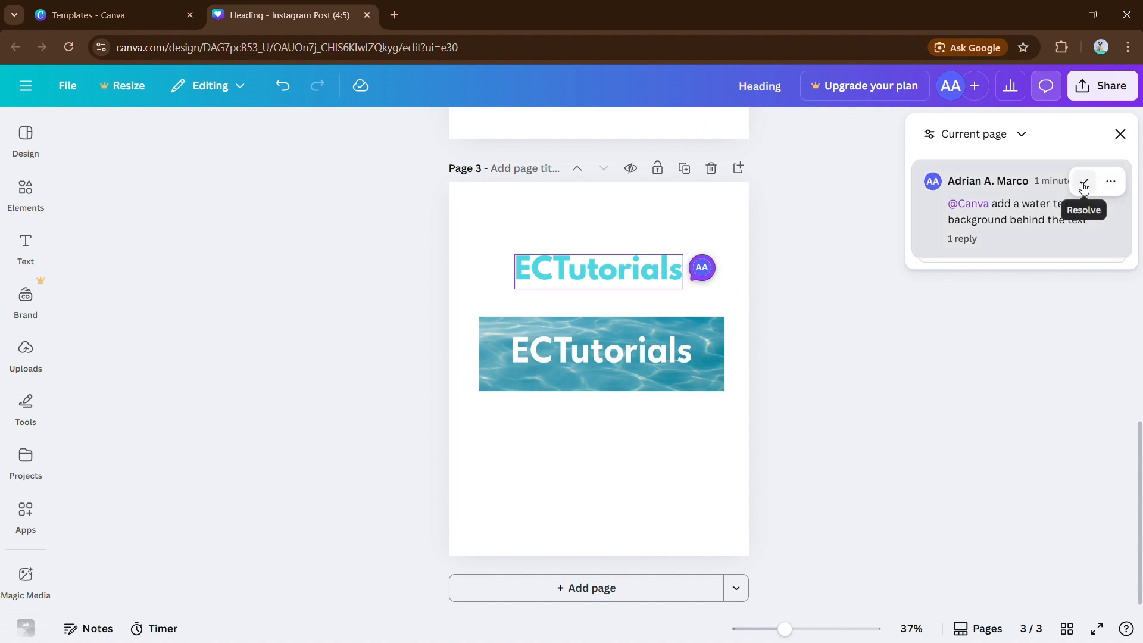
Resolve the AI comment thread and round the water banner's corners to 66
click(1082, 181)
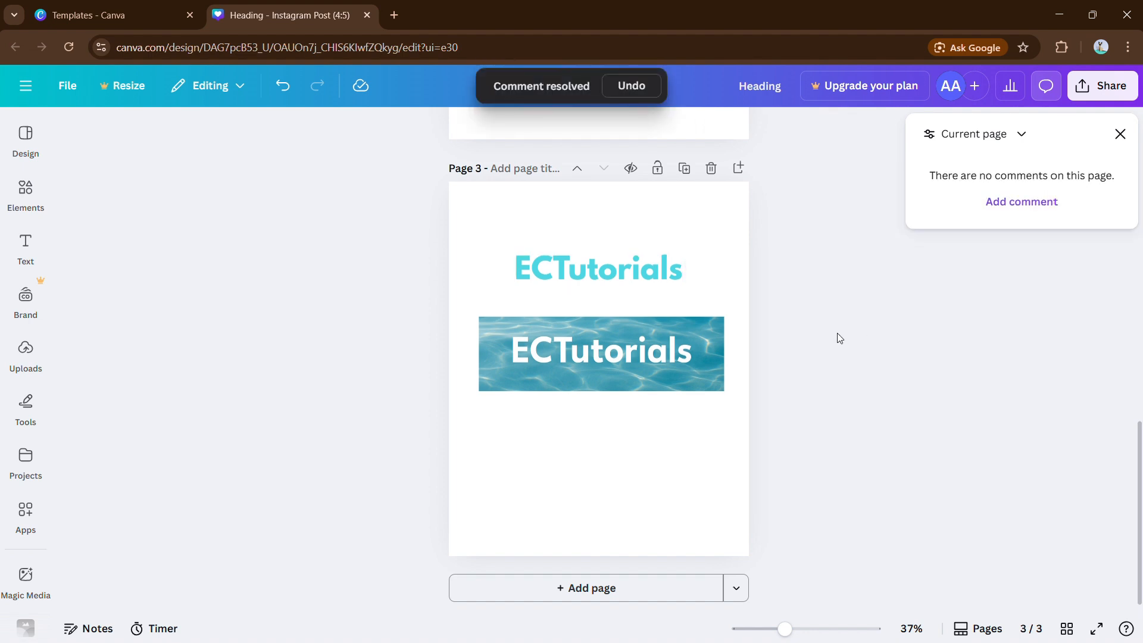
click(1119, 134)
click(719, 326)
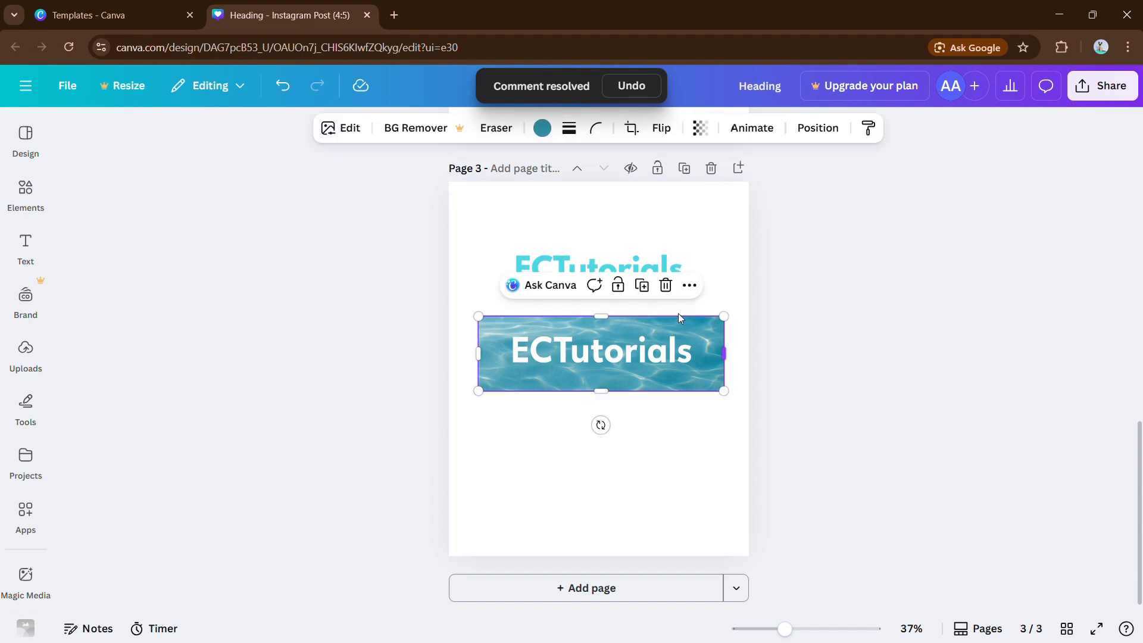
click(596, 128)
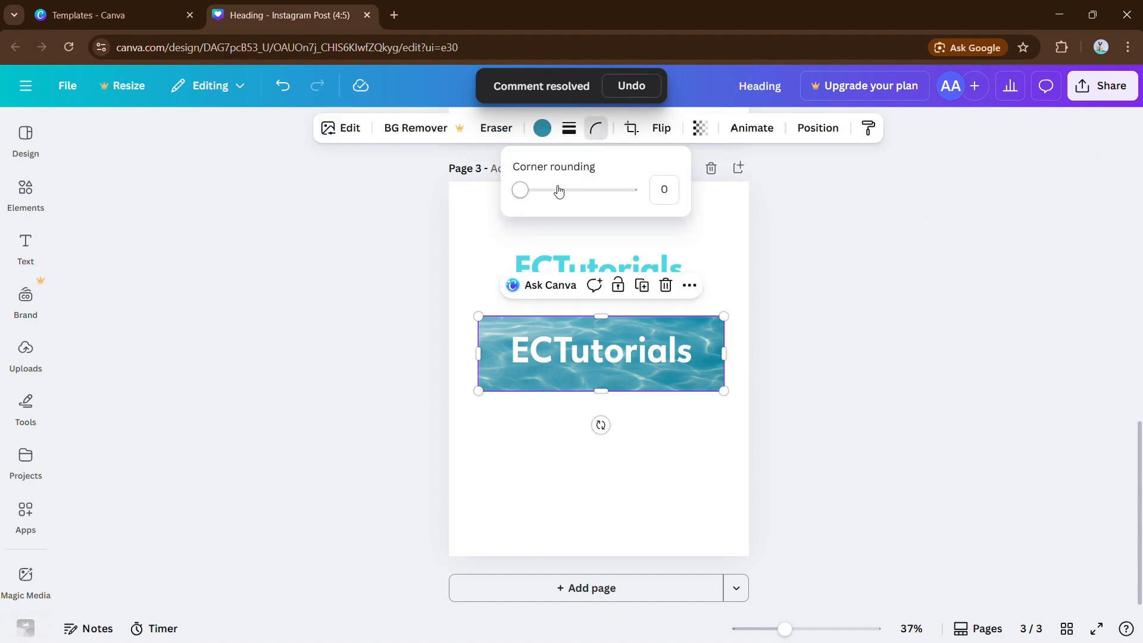
drag(559, 189, 595, 210)
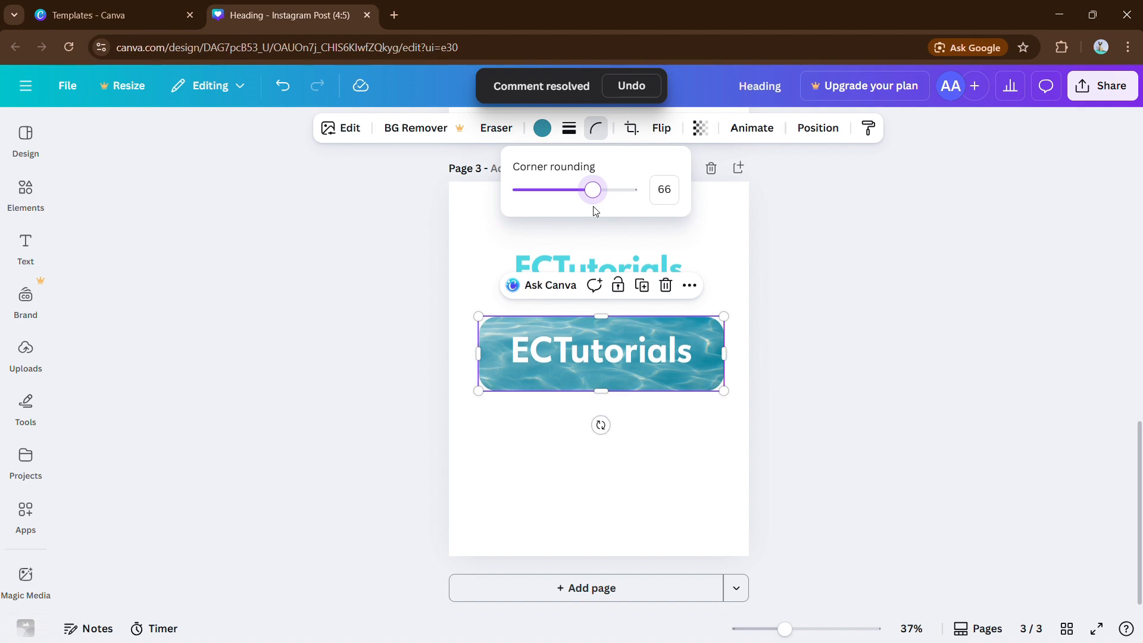
click(812, 330)
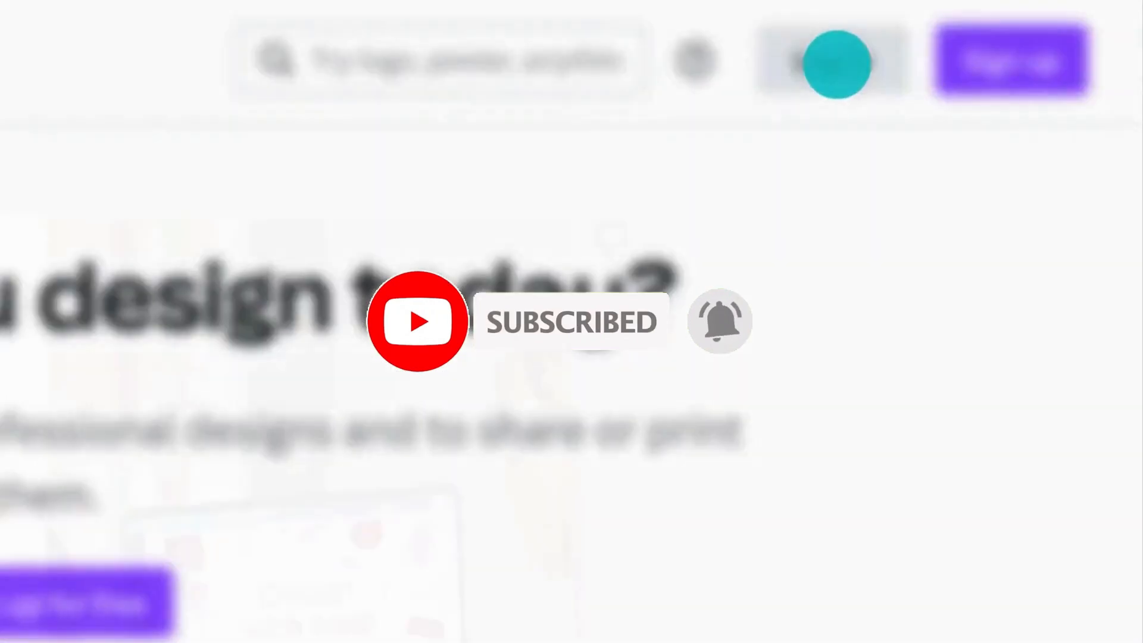
Sign in to Canva with e-mail, entering the account e-mail address
click(837, 63)
click(421, 403)
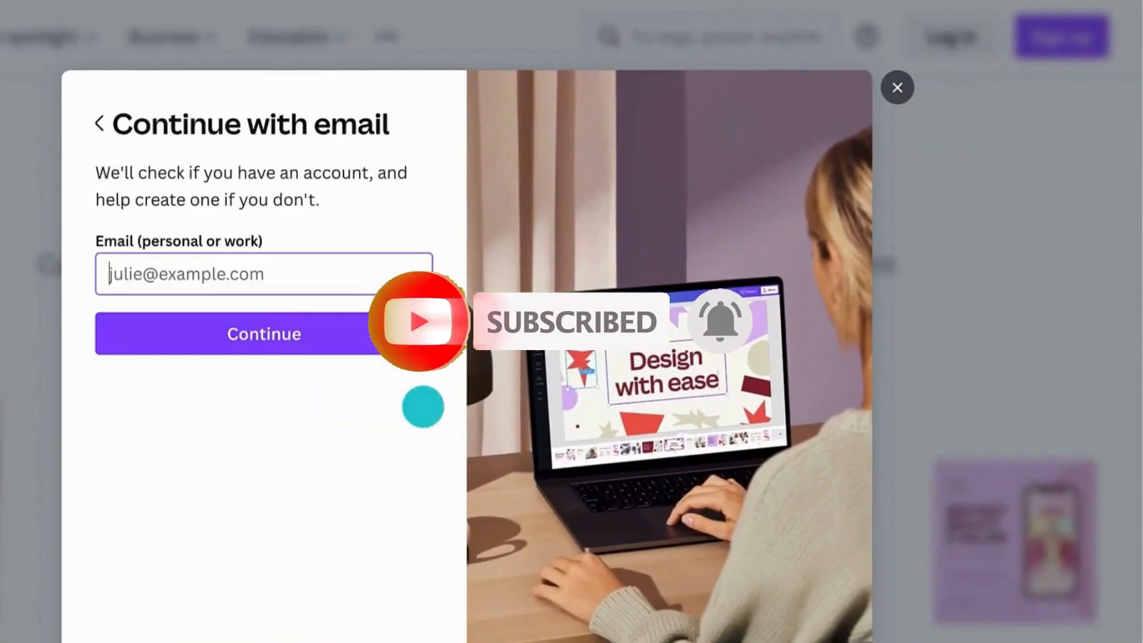
click(148, 261)
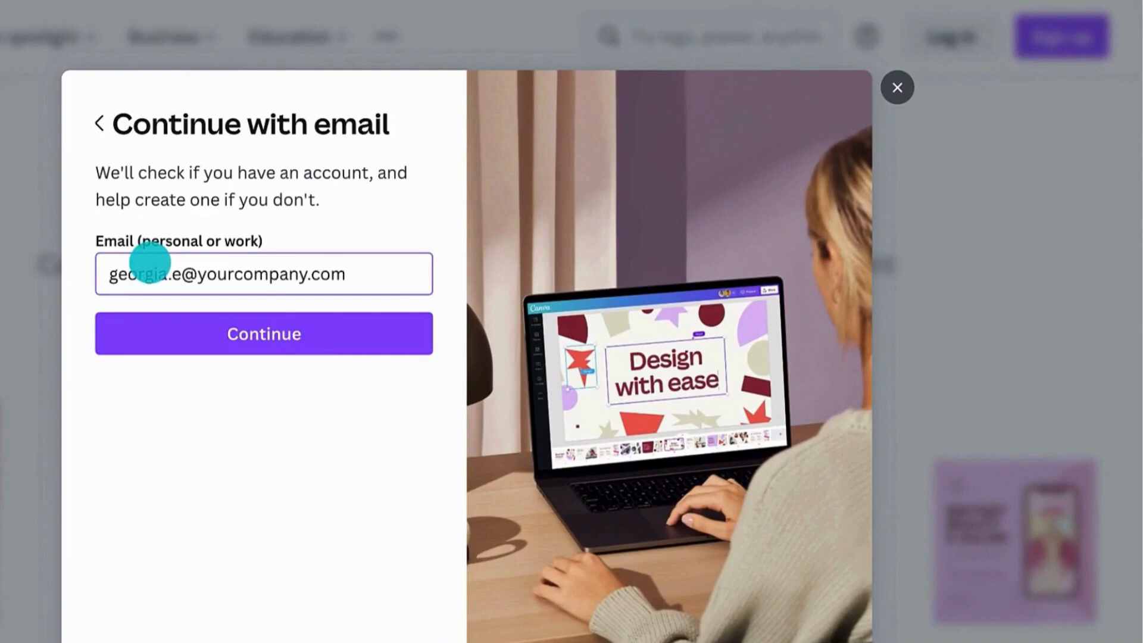
click(163, 314)
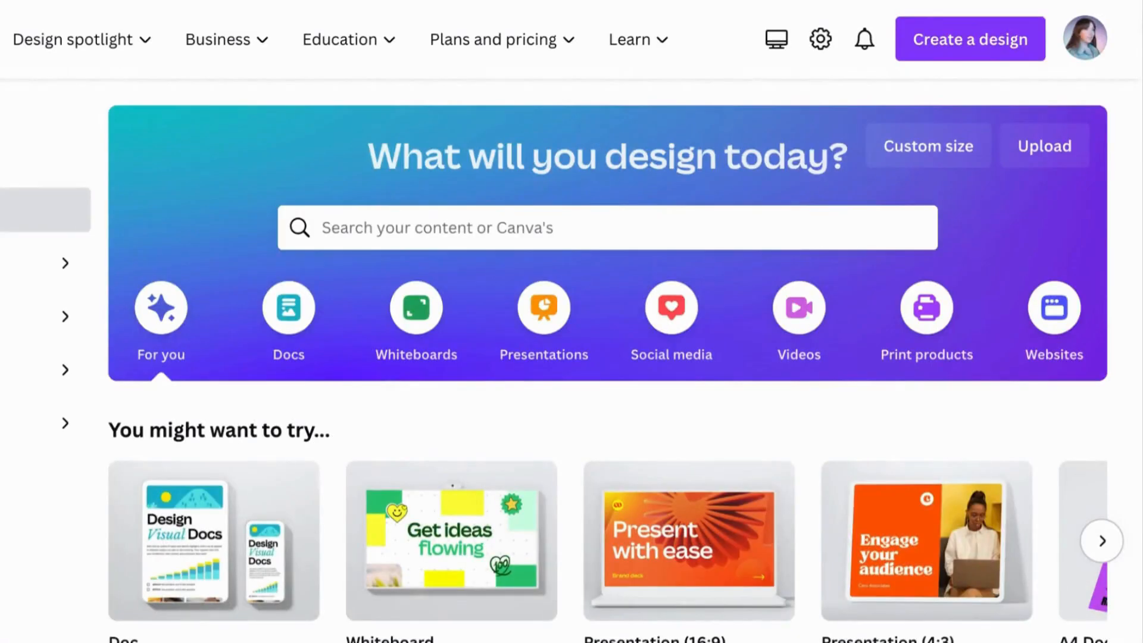